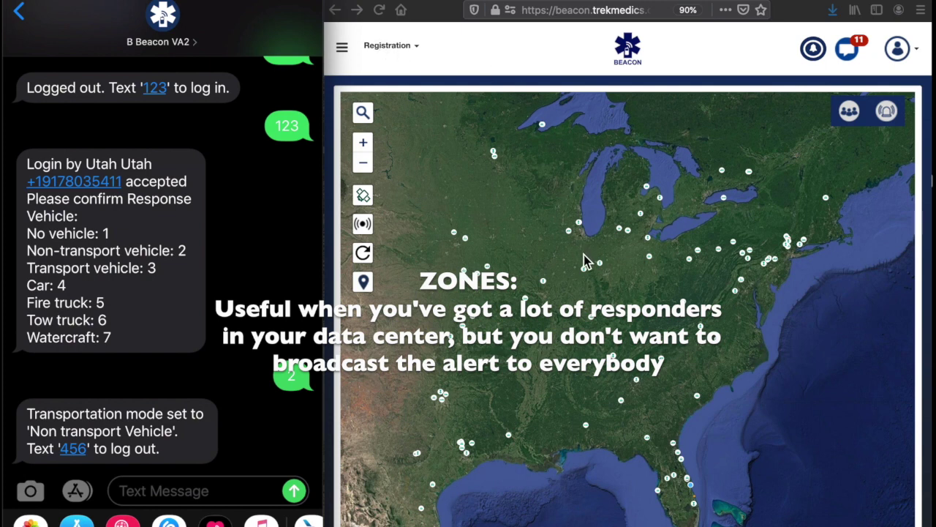
Step: Browse the incidents and responders panels, then close the new-incident form
left_click(888, 112)
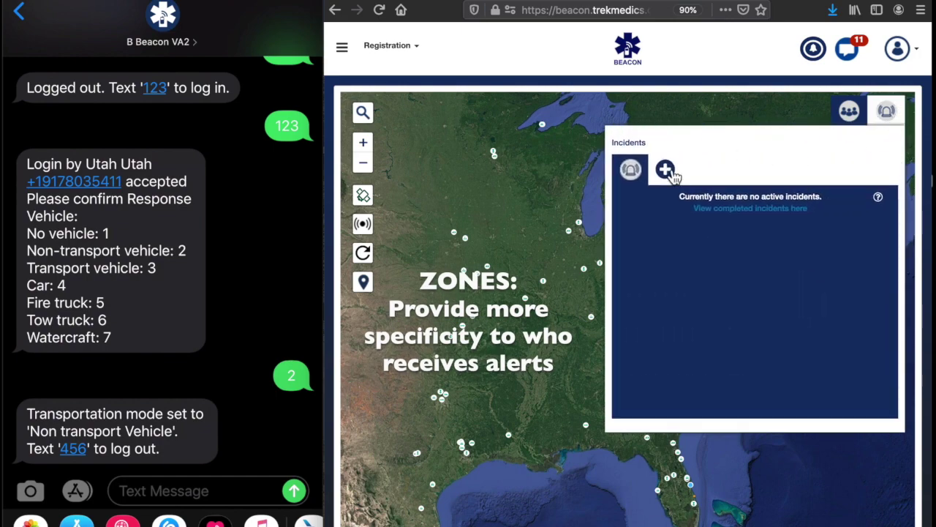
left_click(666, 170)
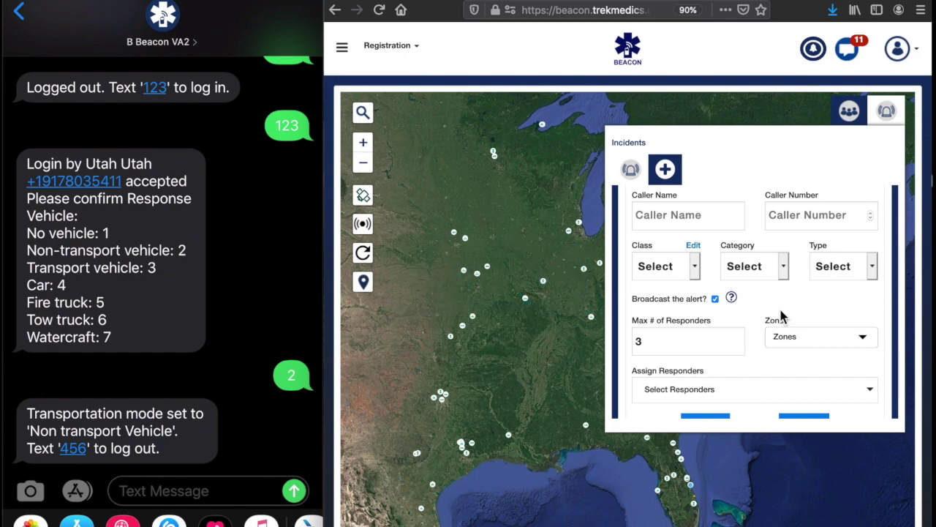
left_click(849, 111)
scroll(752, 329, "down", 5)
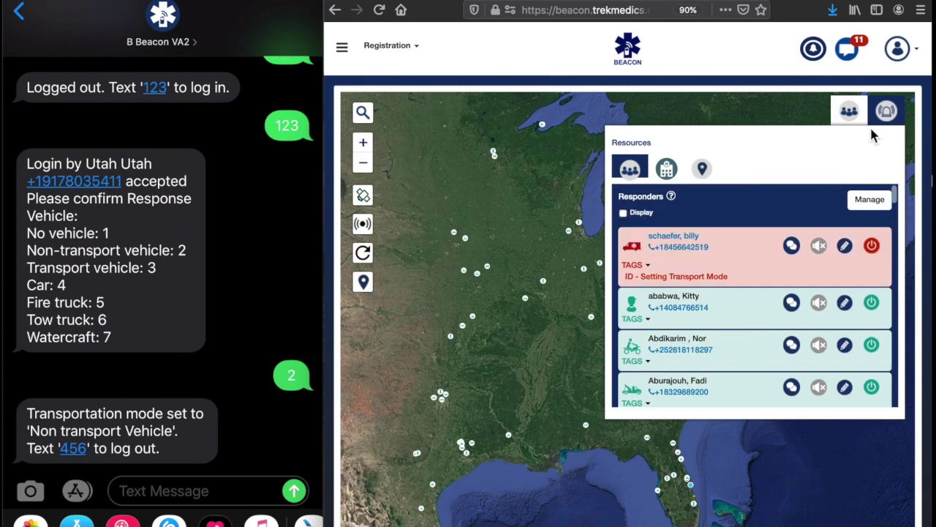
left_click(886, 110)
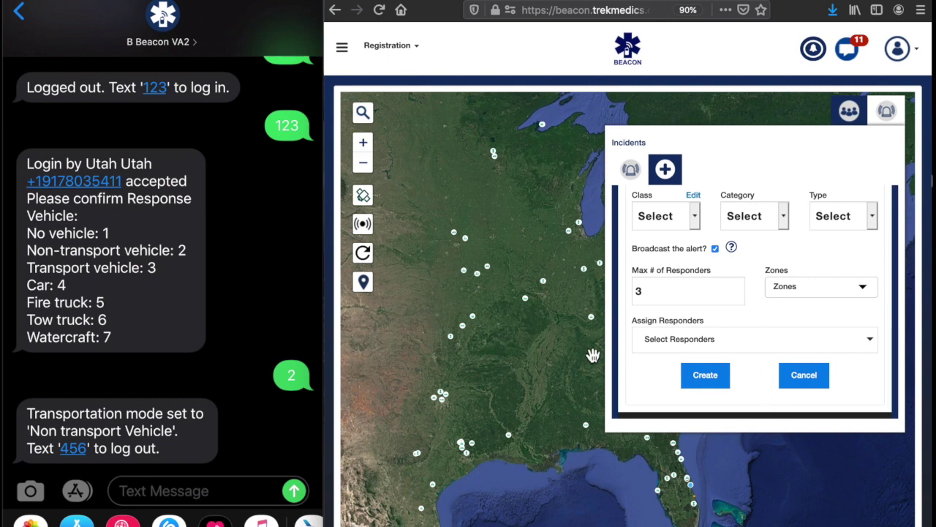
left_click(848, 110)
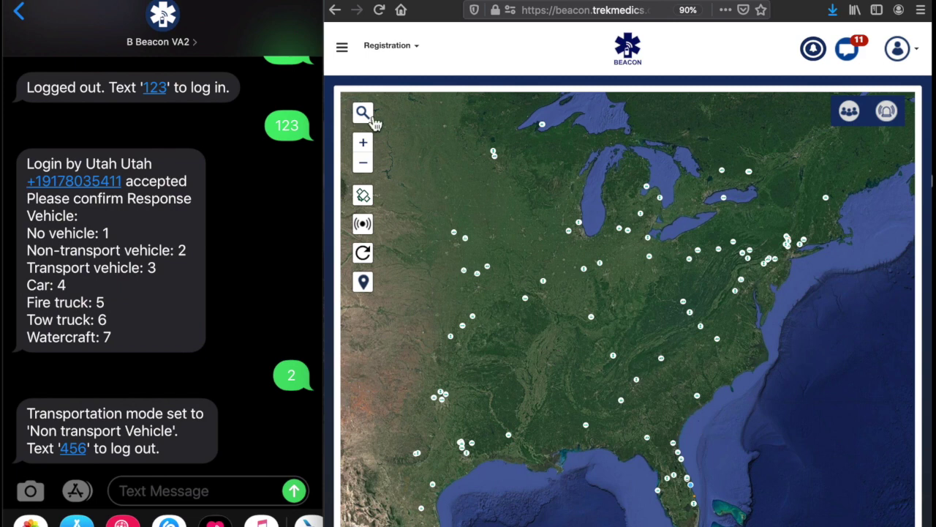
Step: Go to the dashboard Settings page and locate the Zone Settings section
left_click(342, 50)
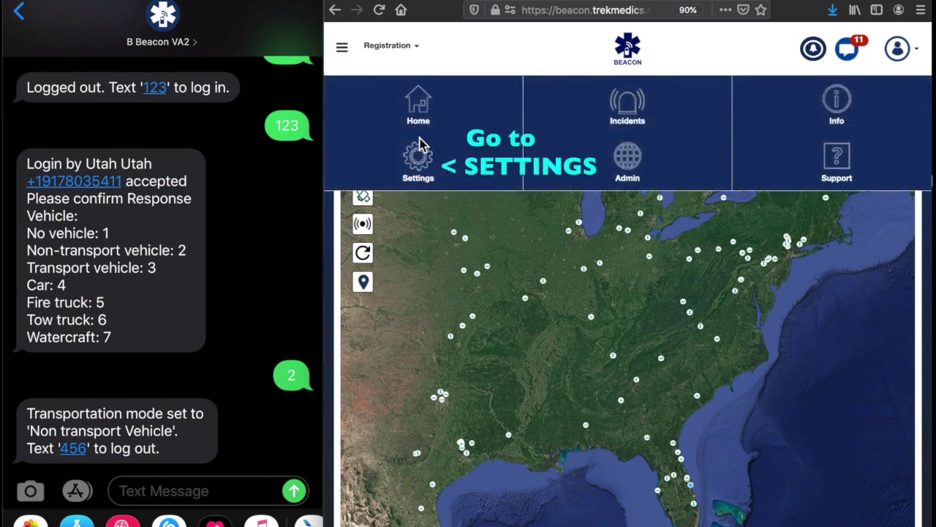
left_click(420, 159)
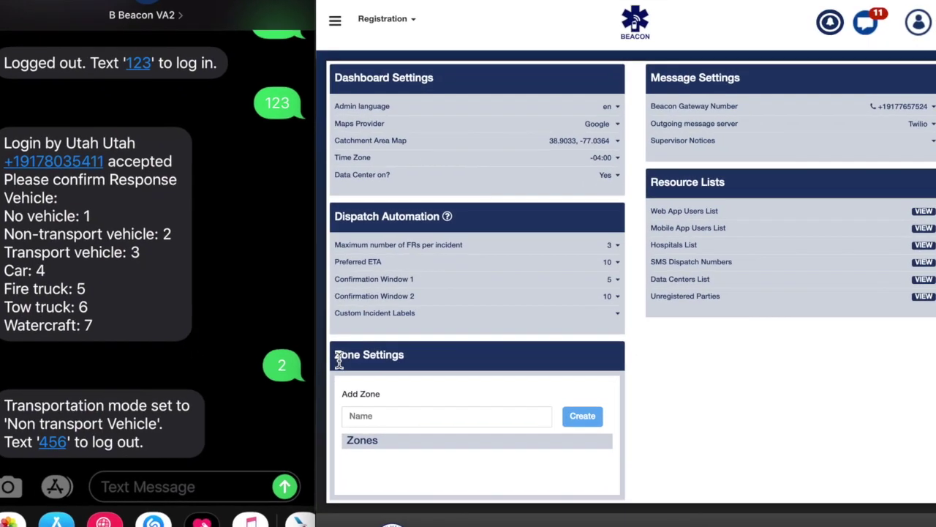
left_click_drag(342, 368, 411, 369)
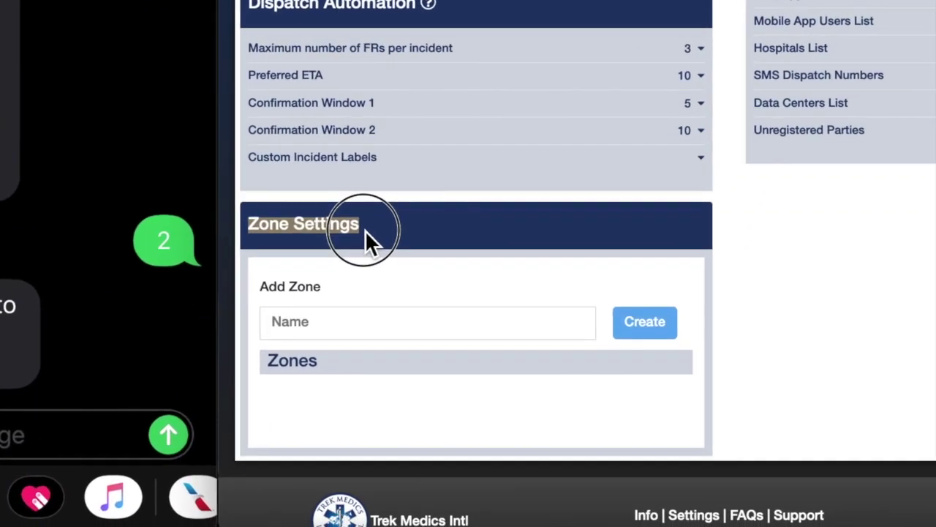
left_click(251, 229)
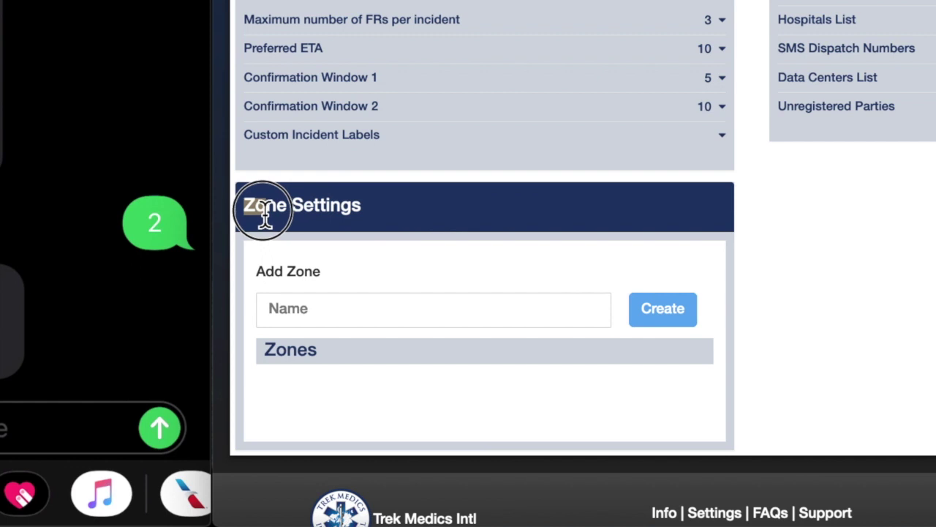
Step: Create the zones DuPont Circle, Georgetown and Adams Morgan
left_click(327, 317)
type("DuPont Circle")
left_click(663, 311)
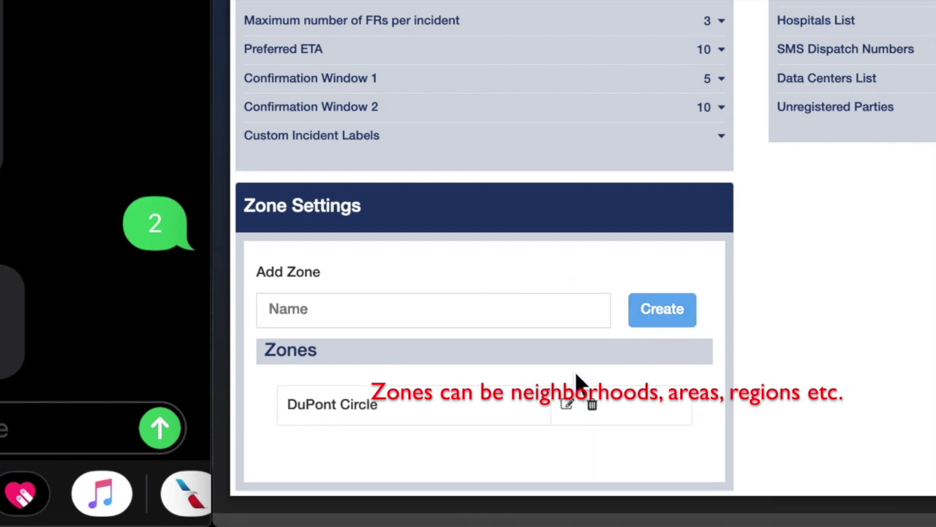
left_click(388, 308)
type("Georgetown")
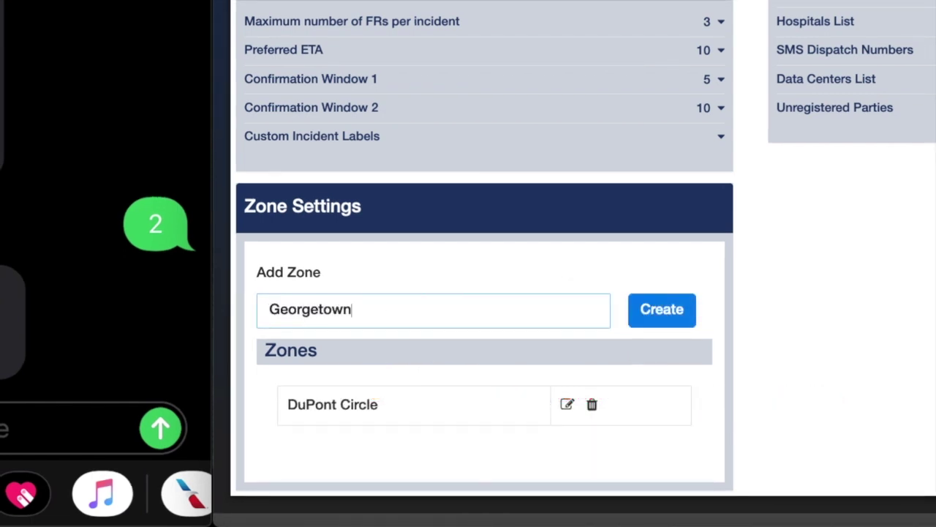
left_click(647, 319)
type("Adams Morgan")
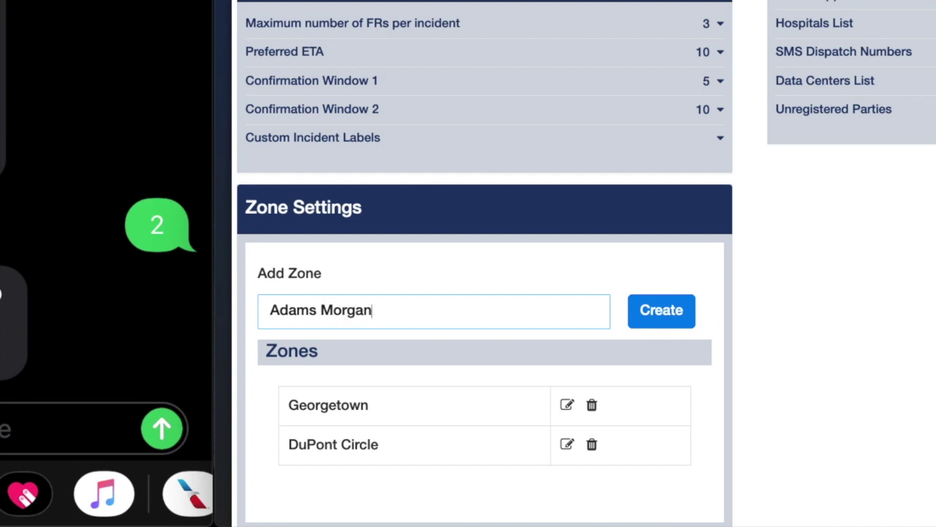
left_click(657, 322)
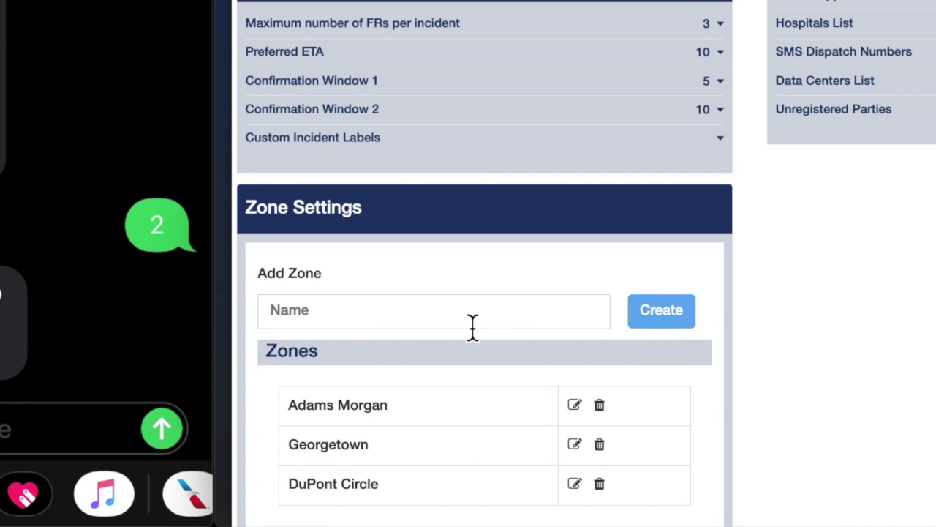
Step: Add the Downtown zone and review the completed zone list
left_click(428, 319)
type("Downtown")
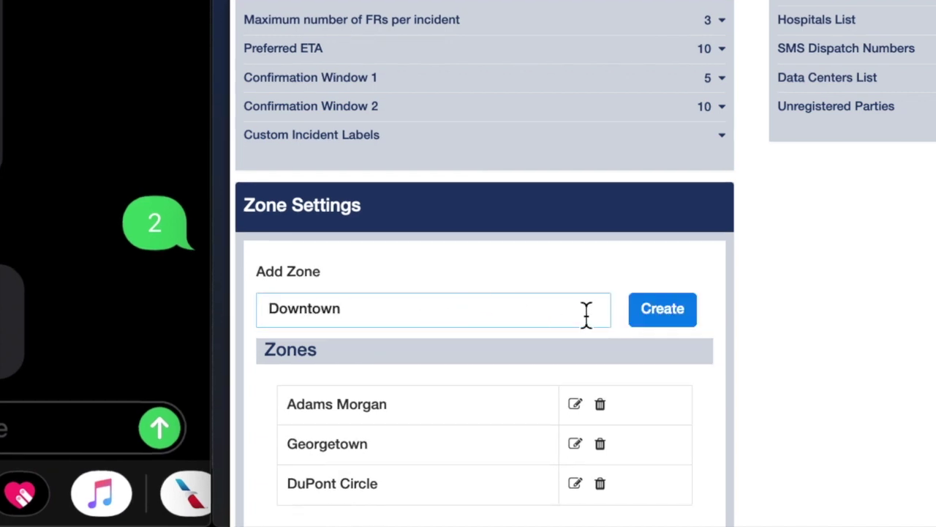
left_click(663, 311)
scroll(640, 305, "down", 1)
left_click_drag(296, 320, 395, 294)
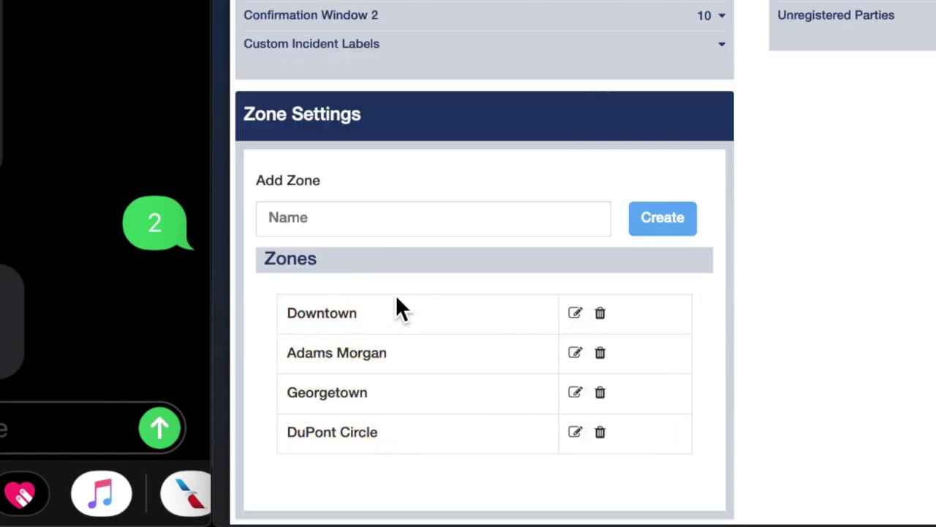
scroll(758, 321, "up", 3)
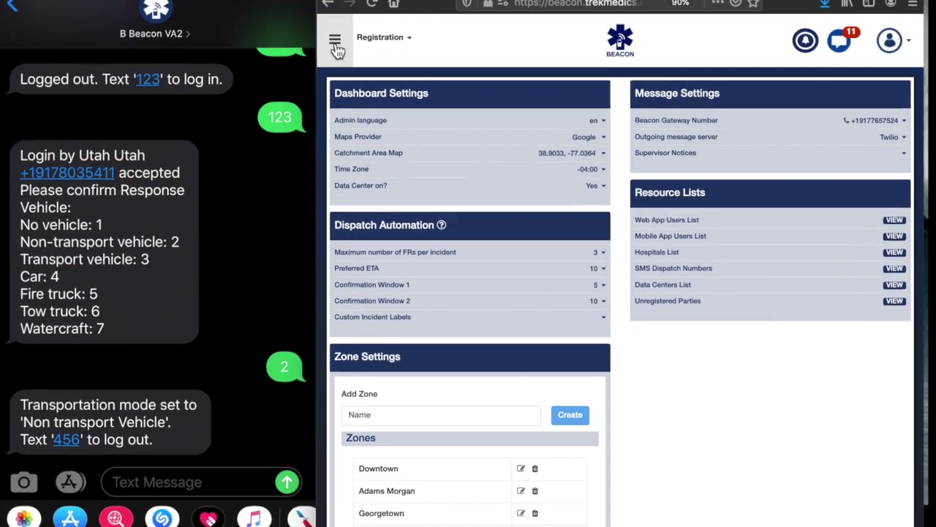
left_click(338, 48)
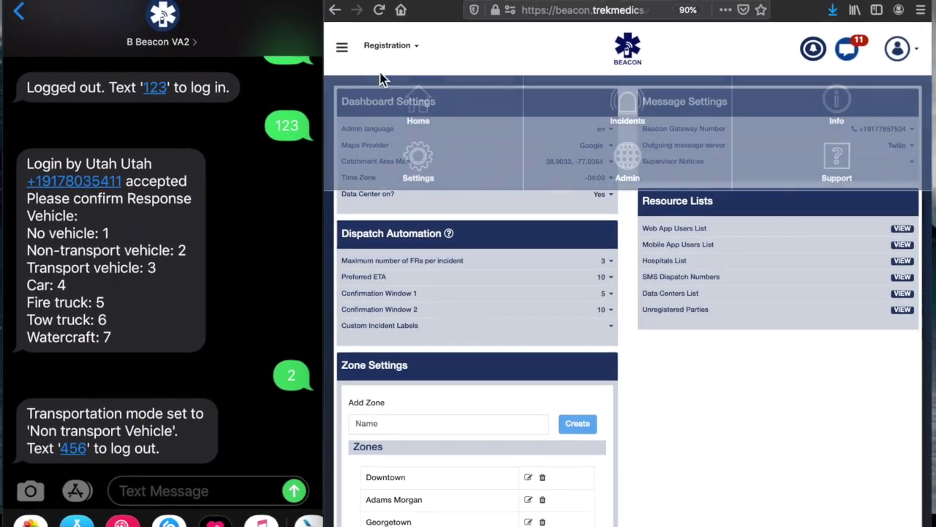
Step: From the home map, open the logged-in responder's edit form in the responders list
left_click(415, 111)
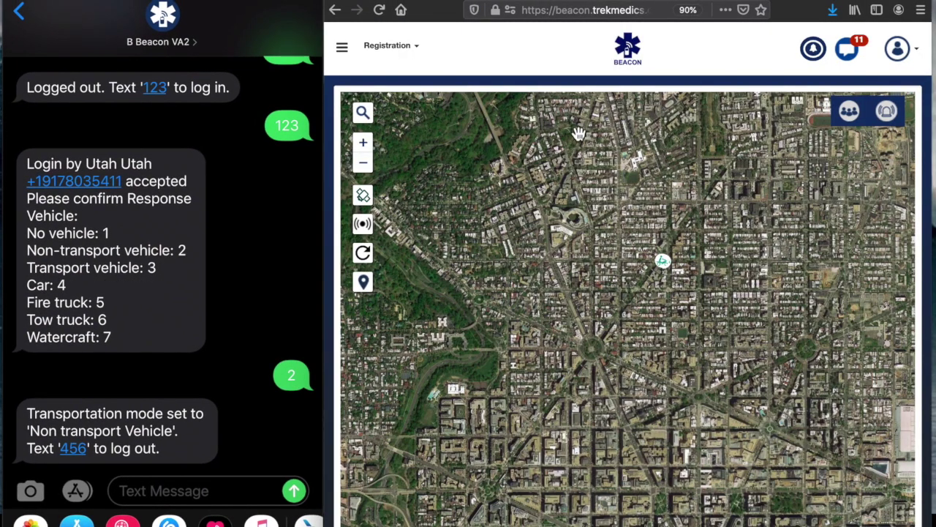
left_click(665, 265)
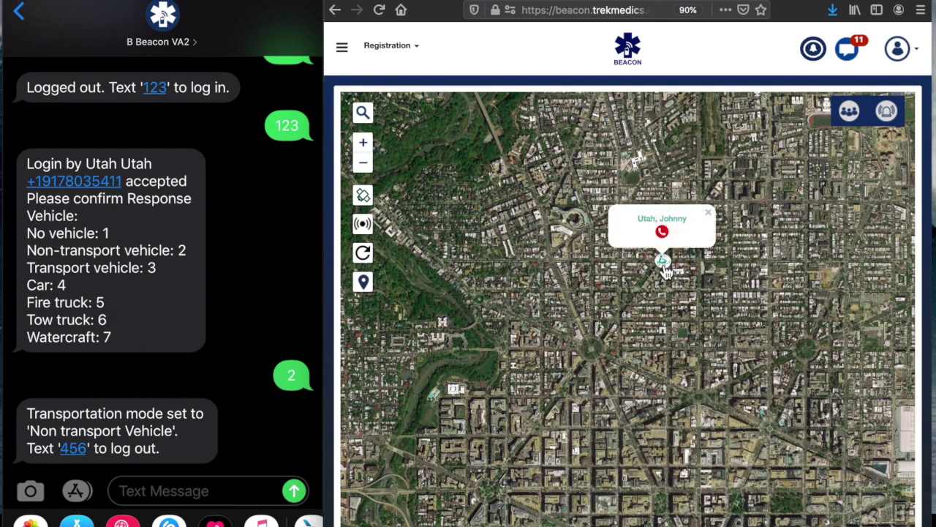
left_click(665, 268)
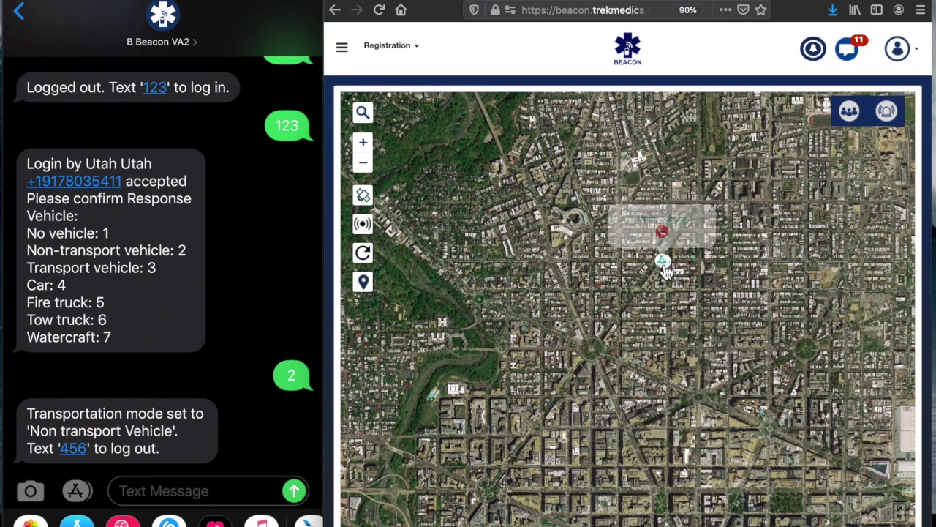
left_click(850, 111)
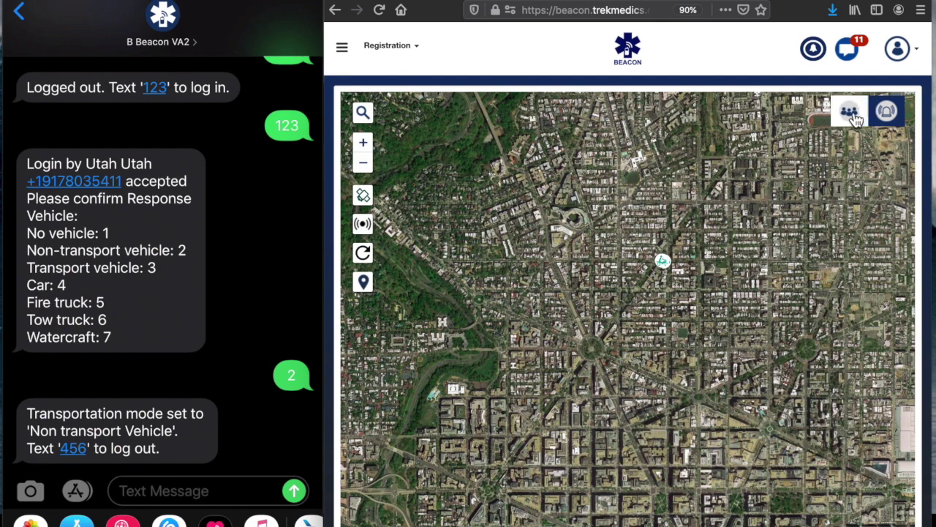
scroll(710, 317, "down", 15)
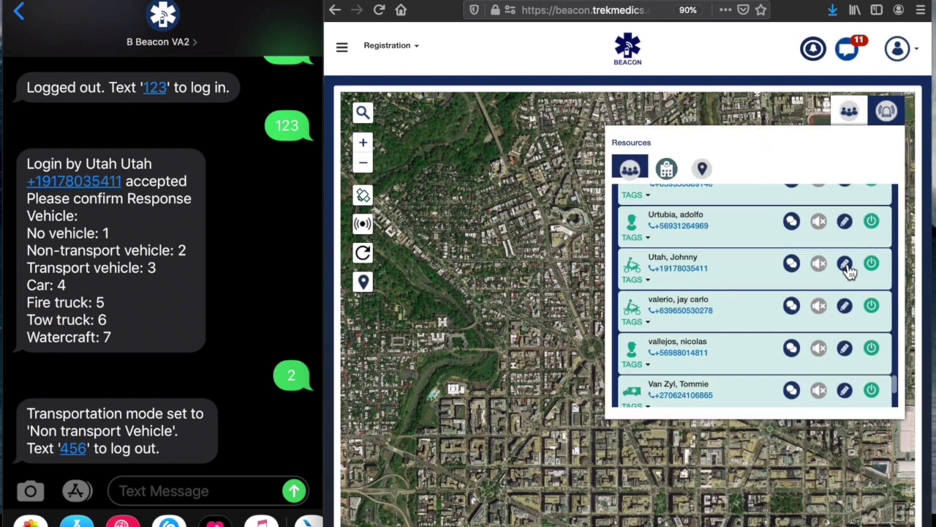
left_click(845, 267)
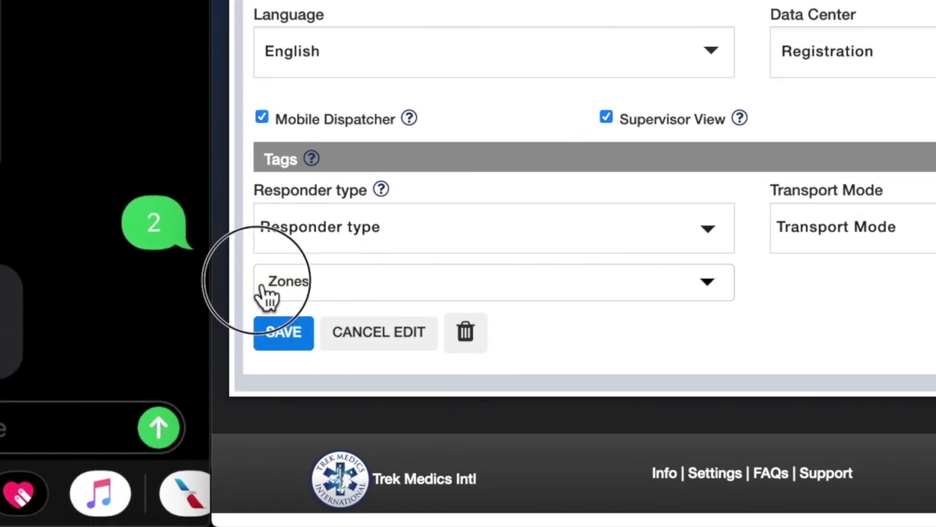
Step: Tick DuPont Circle, Georgetown and Adams Morgan in the responder's Zones and save the profile
left_click(267, 293)
left_click(892, 311)
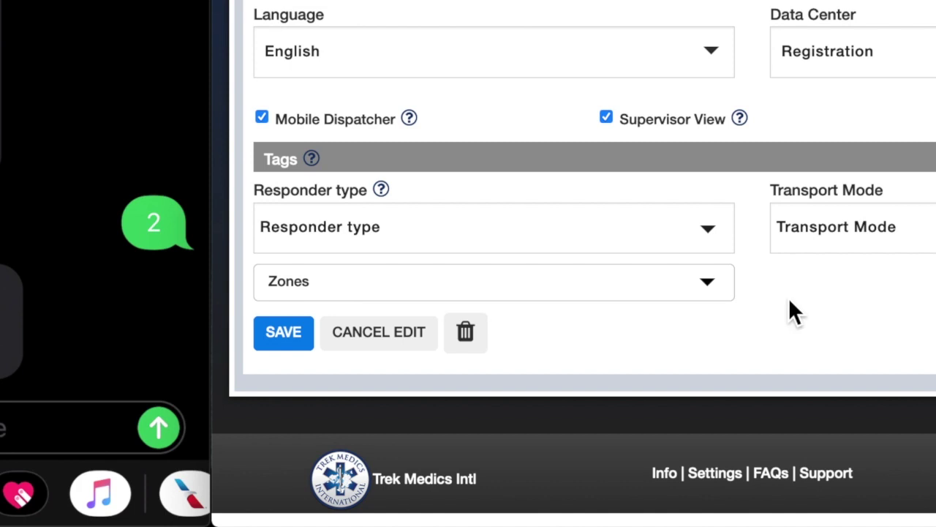
left_click(708, 282)
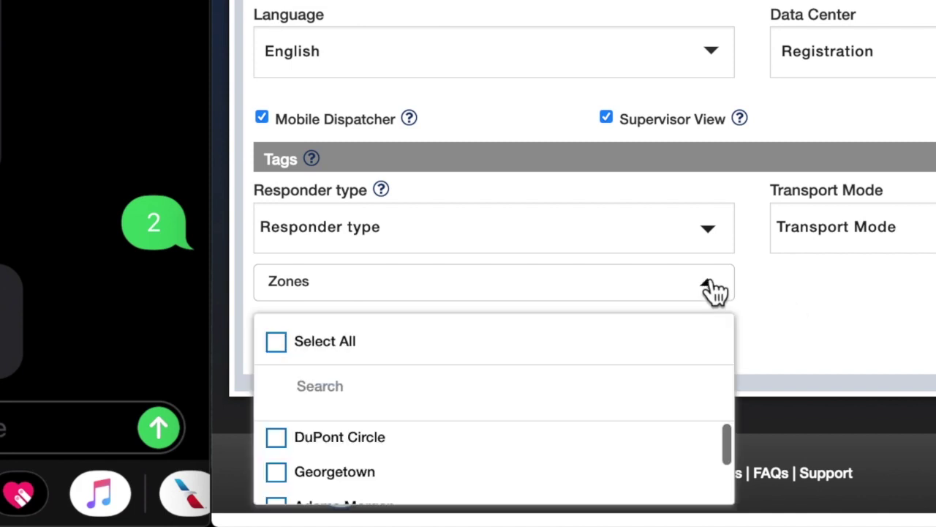
left_click(288, 449)
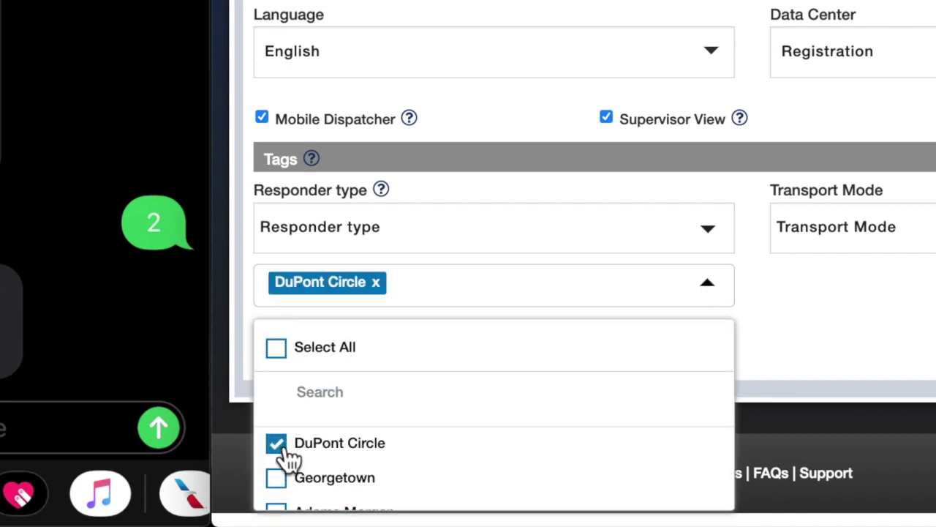
scroll(287, 457, "down", 1)
left_click(284, 469)
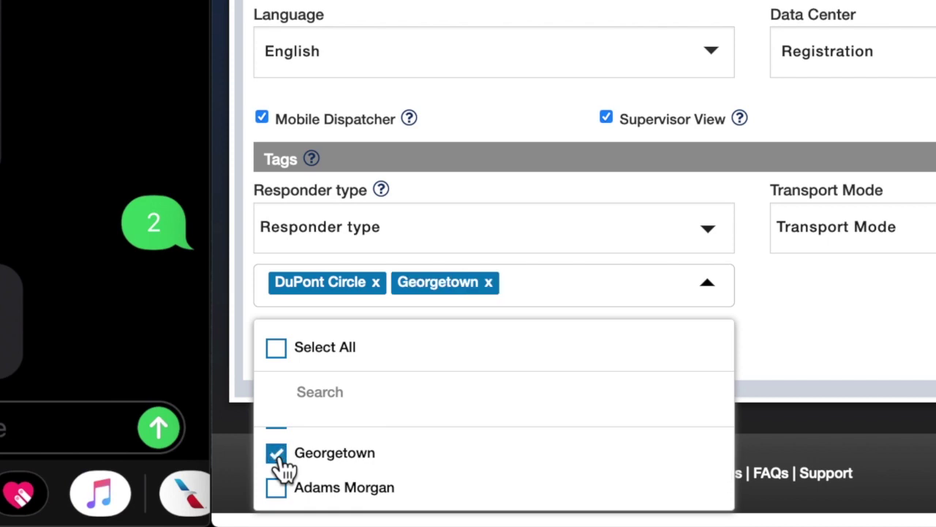
scroll(285, 469, "down", 1)
left_click(284, 468)
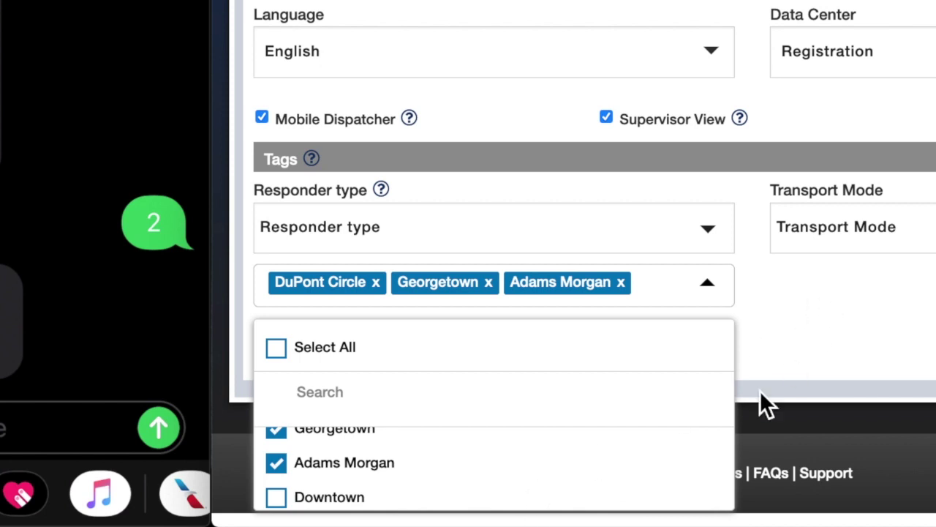
scroll(618, 454, "up", 2)
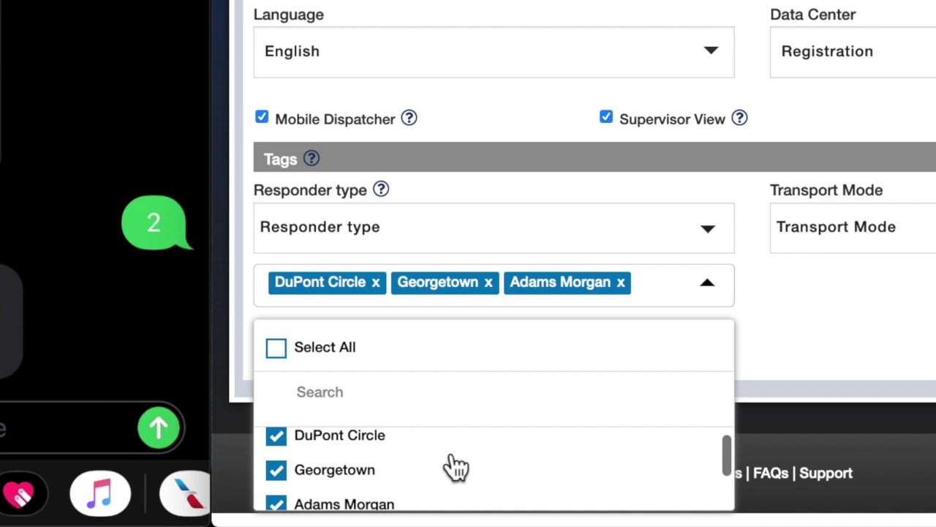
left_click(794, 333)
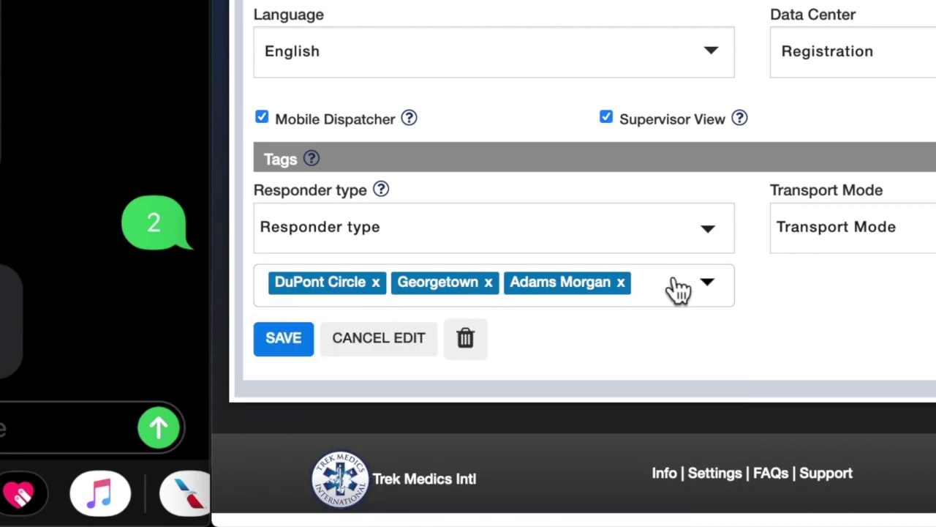
left_click(283, 349)
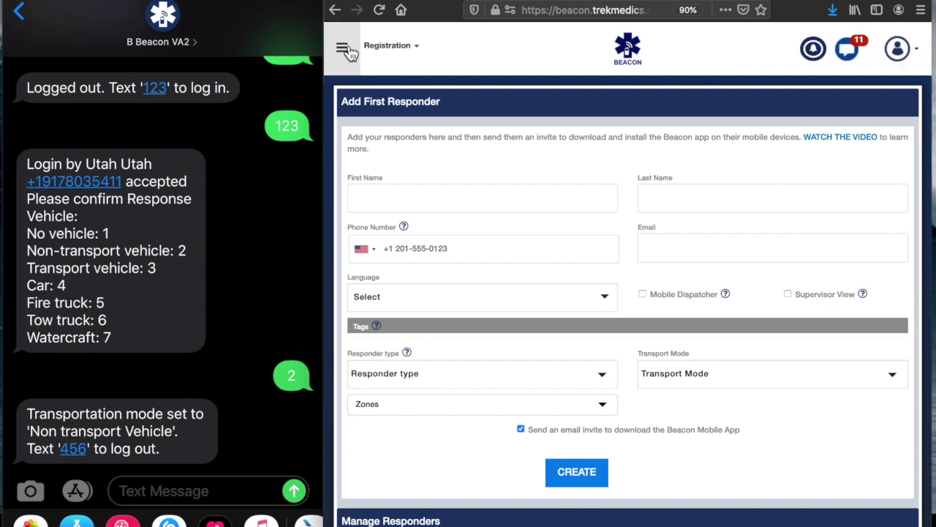
Step: Open the responders list and review the newly tagged responder's three zone tags
left_click(633, 59)
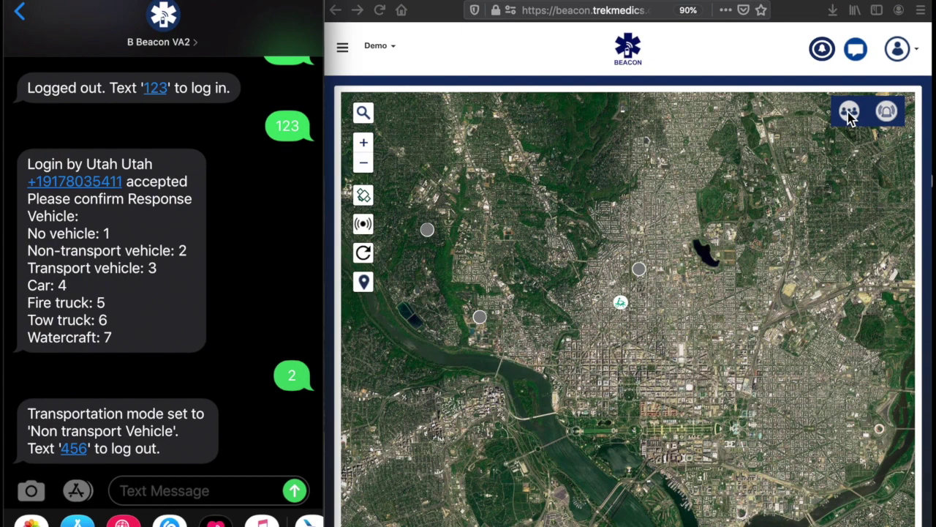
left_click(848, 113)
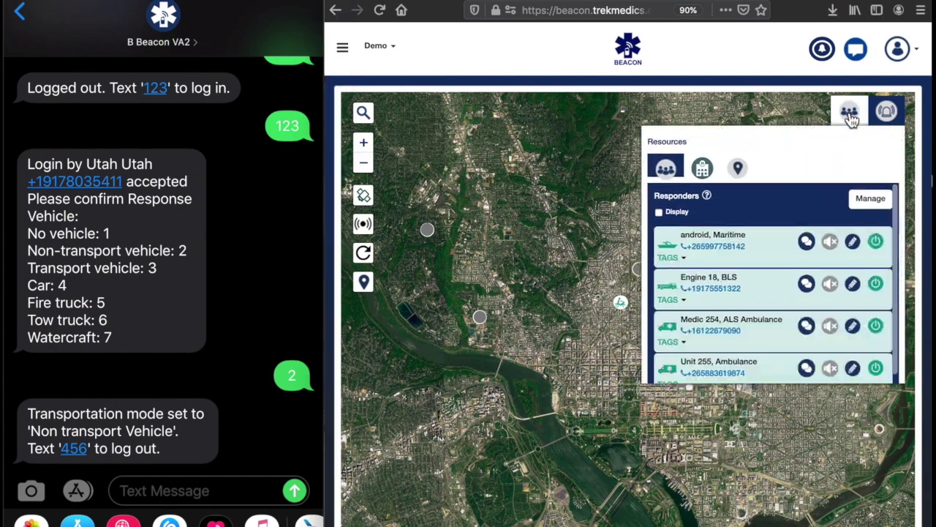
scroll(680, 292, "down", 2)
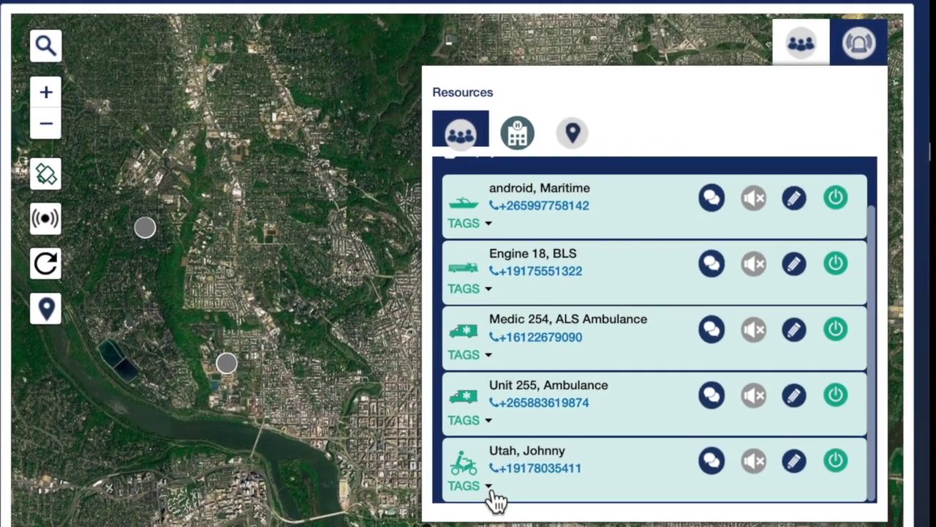
left_click(493, 493)
scroll(583, 454, "down", 2)
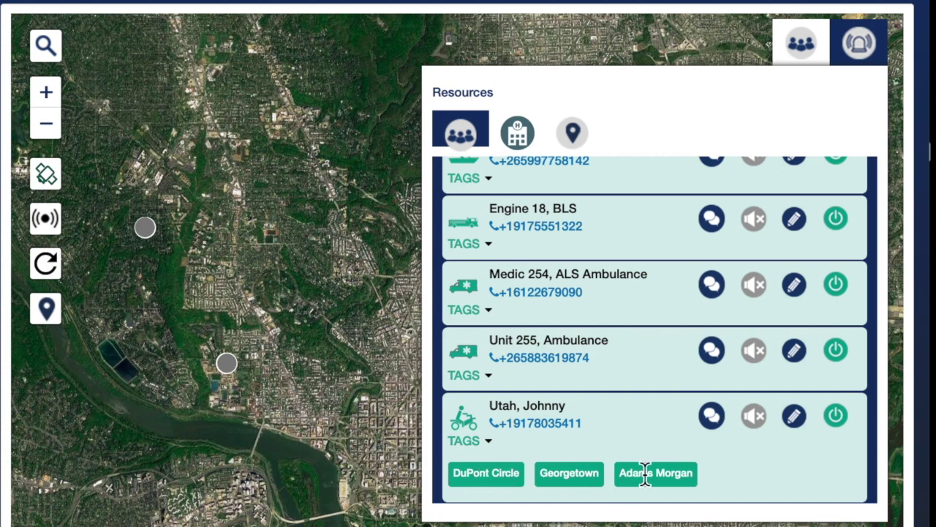
scroll(505, 415, "down", 1)
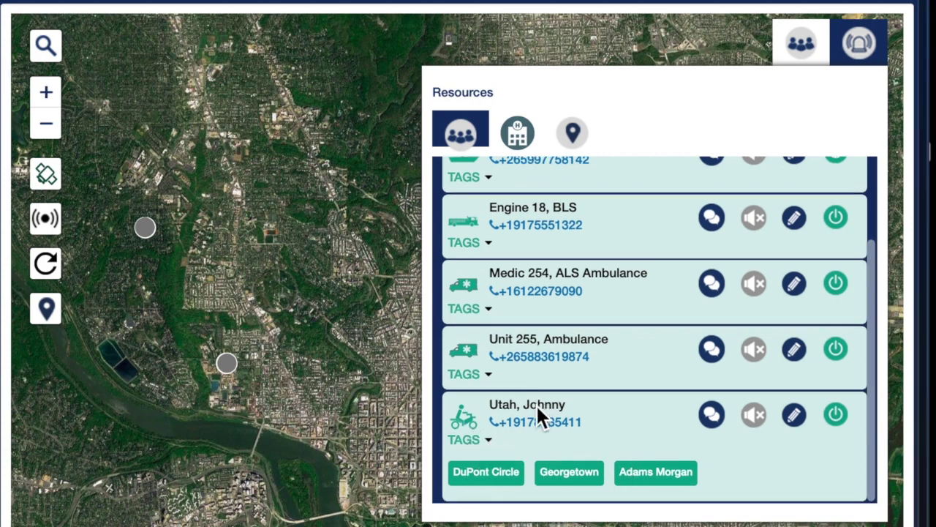
left_click_drag(459, 472, 497, 474)
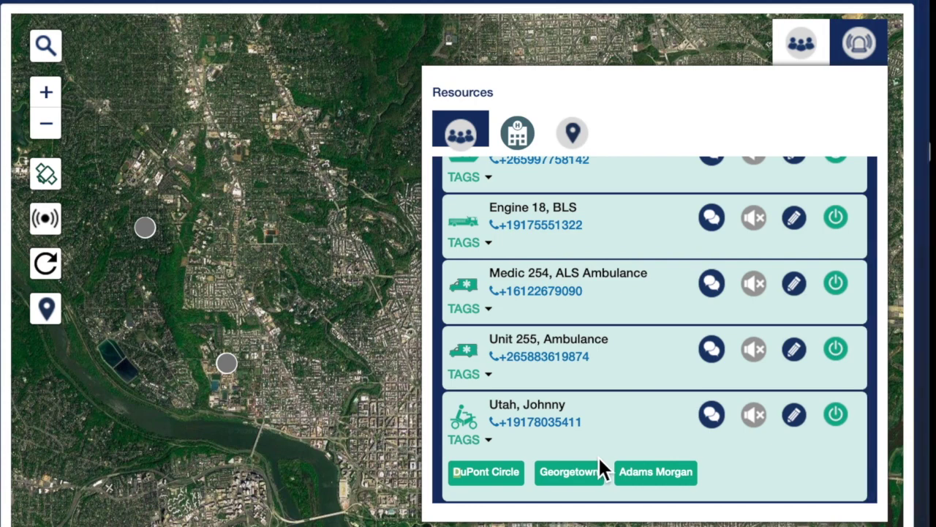
scroll(597, 465, "up", 3)
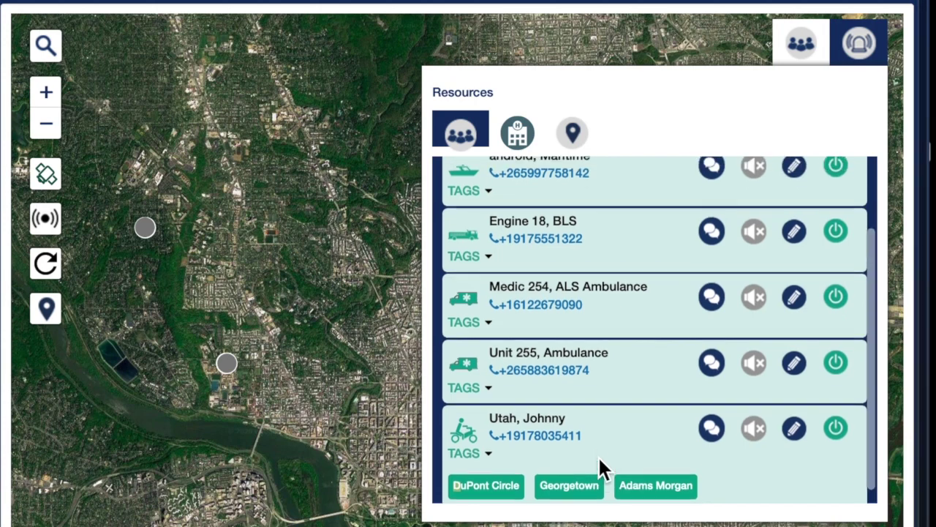
Step: Check Engine 18, BLS's zone tags, including DuPont Circle, then collapse the tag lists
left_click(493, 342)
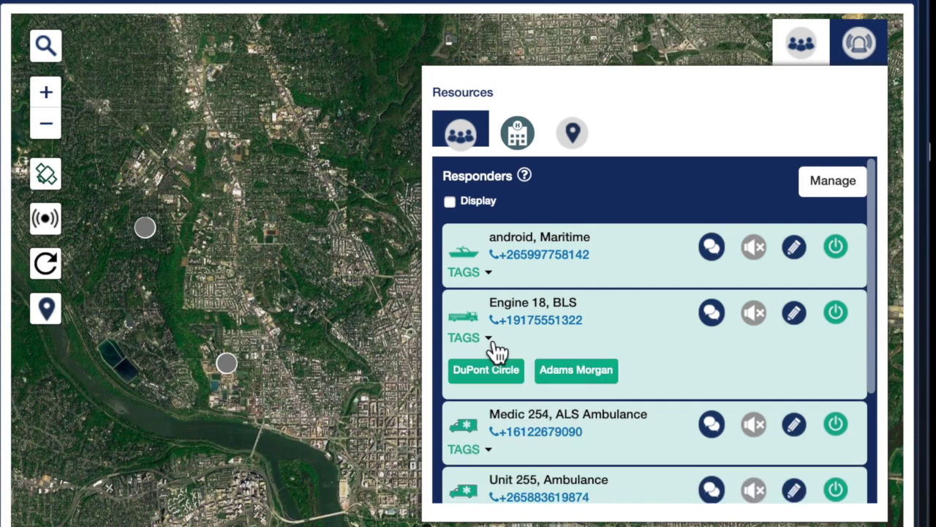
left_click(452, 370)
left_click_drag(452, 371, 536, 373)
left_click(542, 358)
scroll(542, 359, "down", 3)
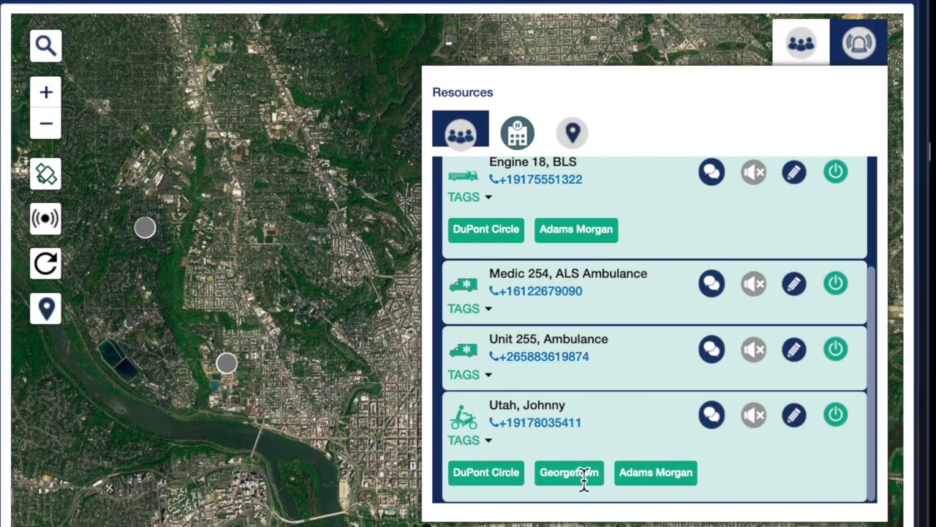
scroll(584, 474, "up", 3)
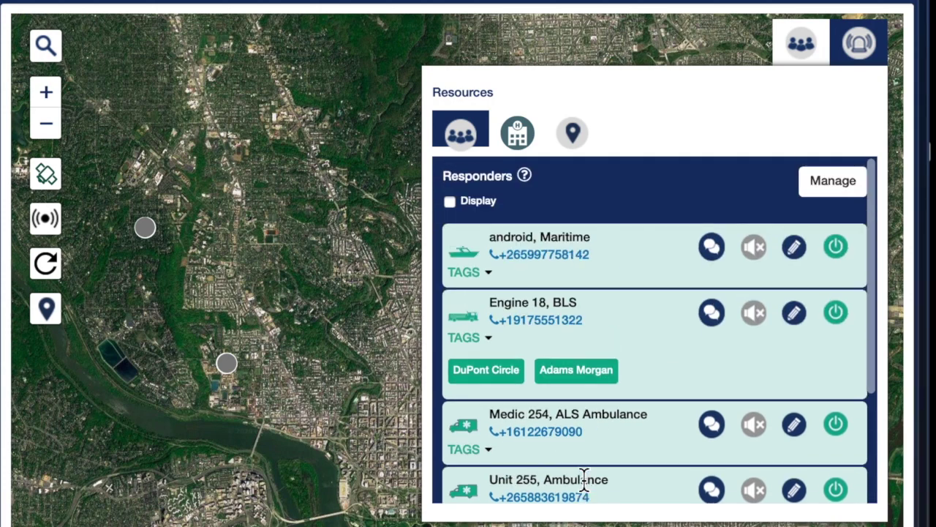
left_click(499, 353)
scroll(502, 354, "down", 3)
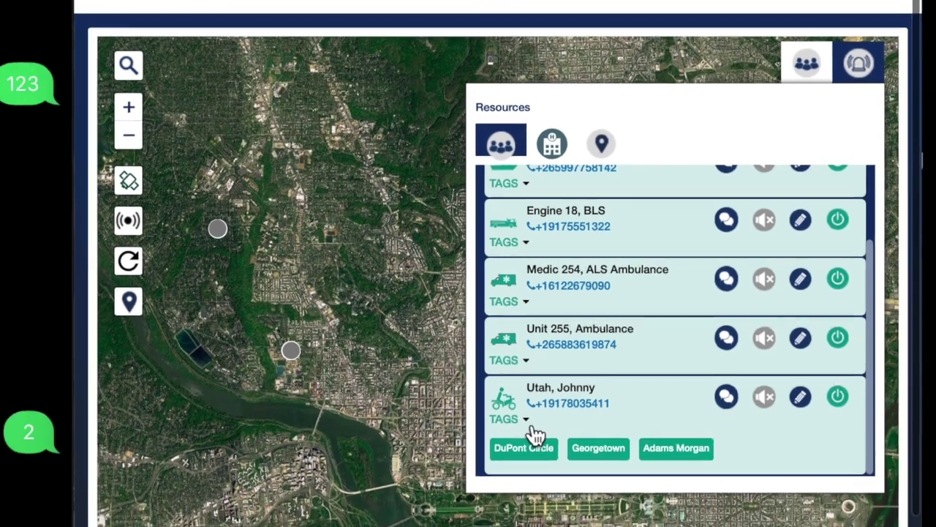
left_click(532, 428)
scroll(739, 386, "up", 3)
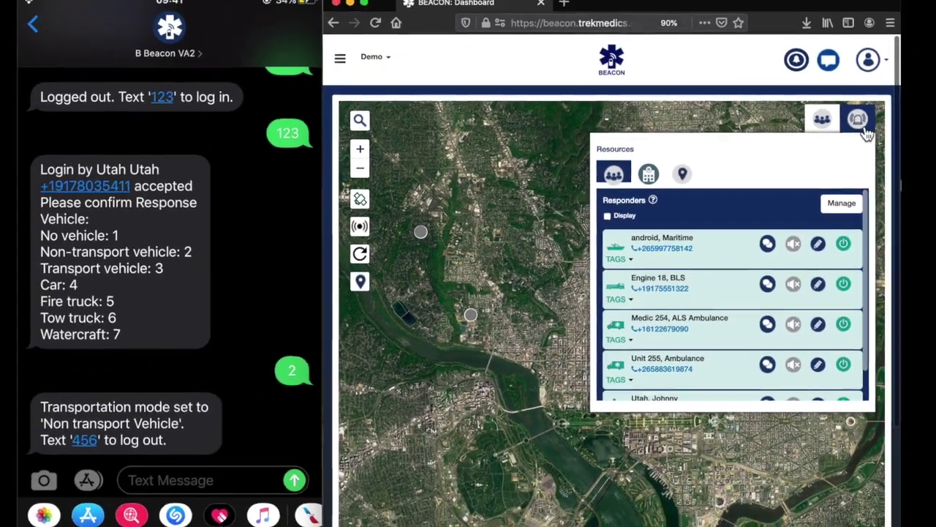
left_click(865, 126)
left_click(648, 174)
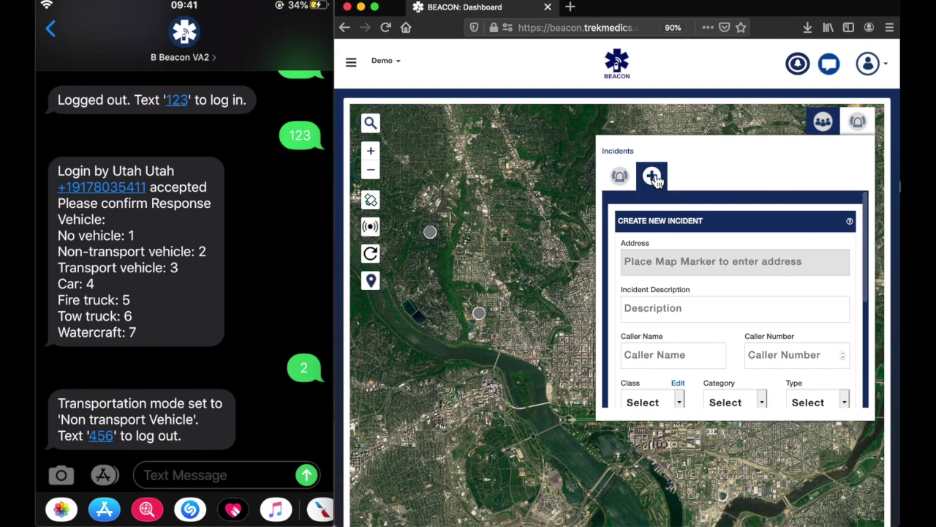
scroll(623, 325, "down", 5)
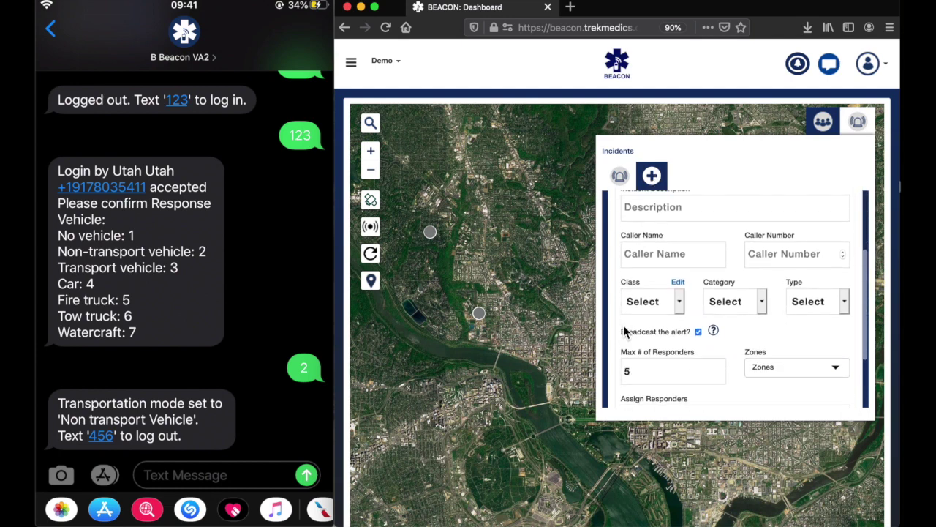
left_click(532, 329)
scroll(775, 297, "up", 1)
left_click(718, 275)
type("Unresponsive male, slouche")
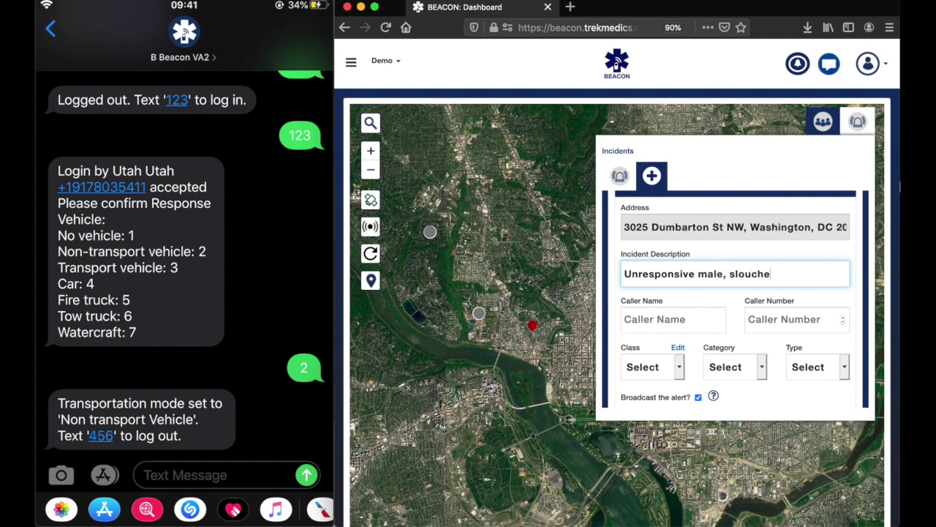
type("spnos male, slouched over in car - possible overdose")
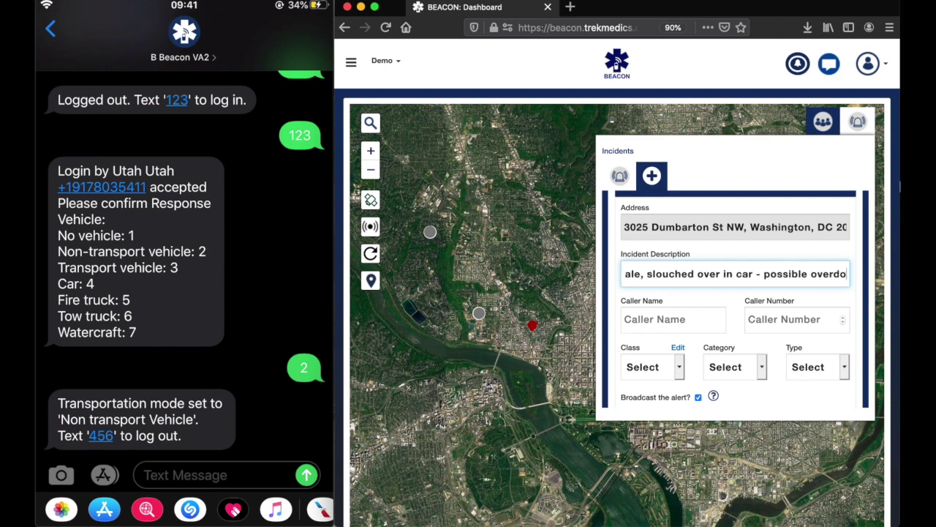
scroll(673, 287, "down", 1)
left_click(673, 287)
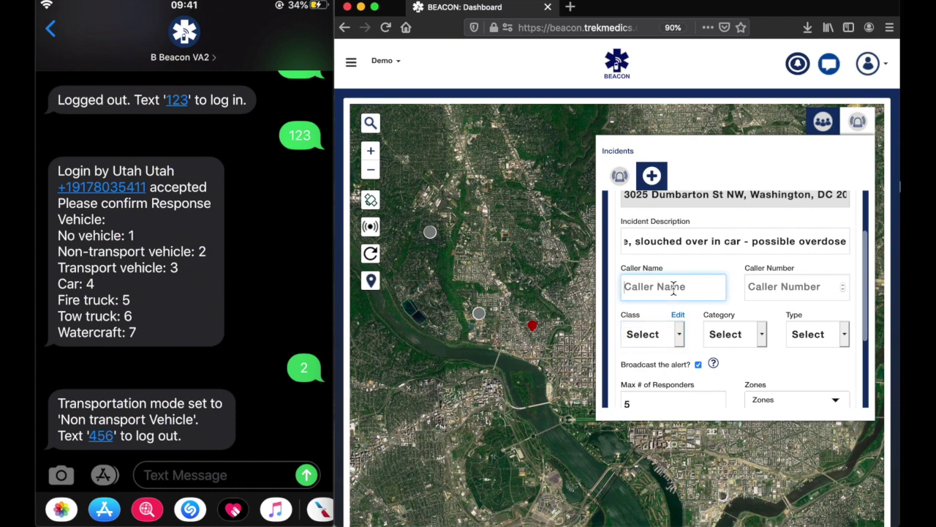
type("Anon")
type("n/")
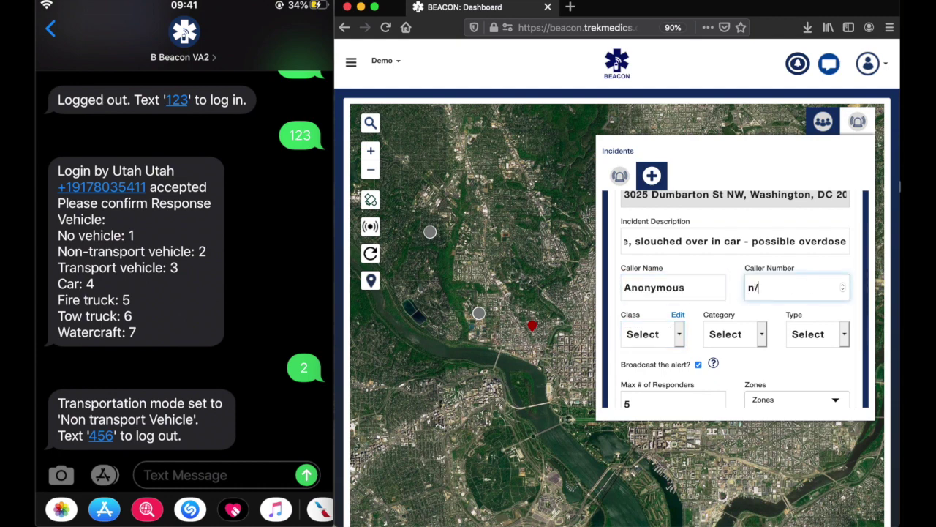
scroll(647, 234, "down", 3)
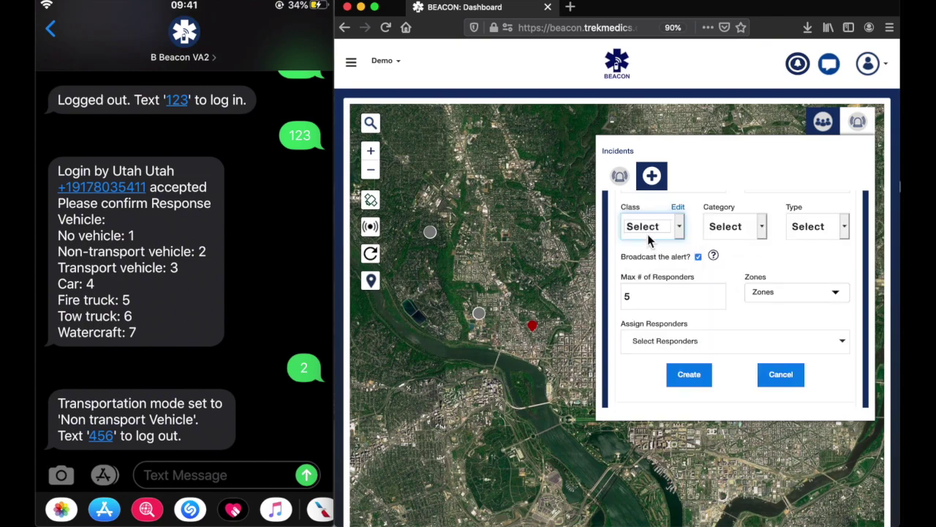
Step: Set category Trauma and type Overdose, restrict to Georgetown zone, and create the incident
left_click(723, 228)
left_click(745, 292)
left_click(812, 228)
left_click(832, 352)
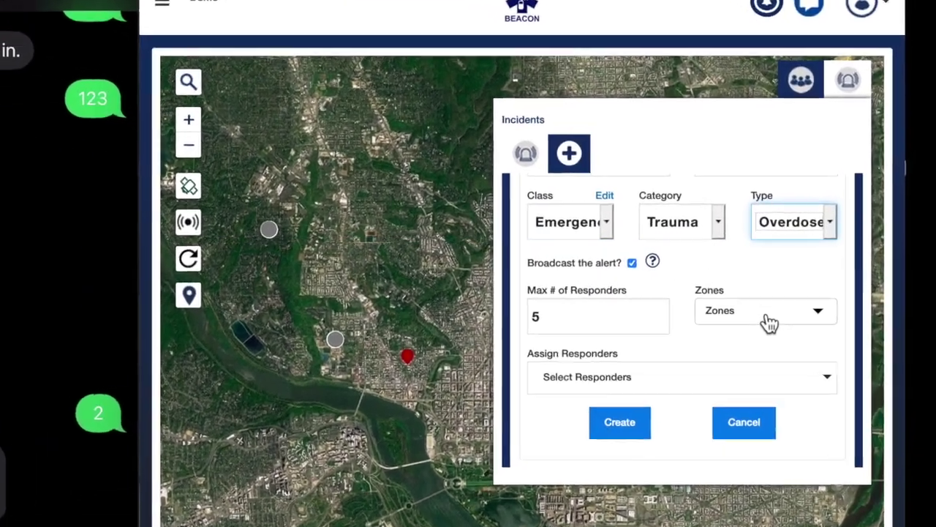
left_click(770, 323)
left_click(700, 505)
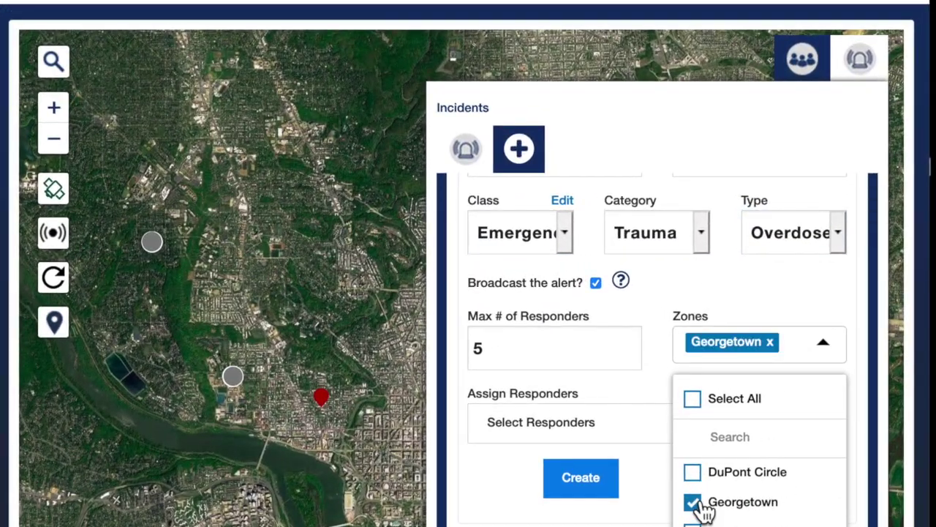
scroll(662, 364, "down", 1)
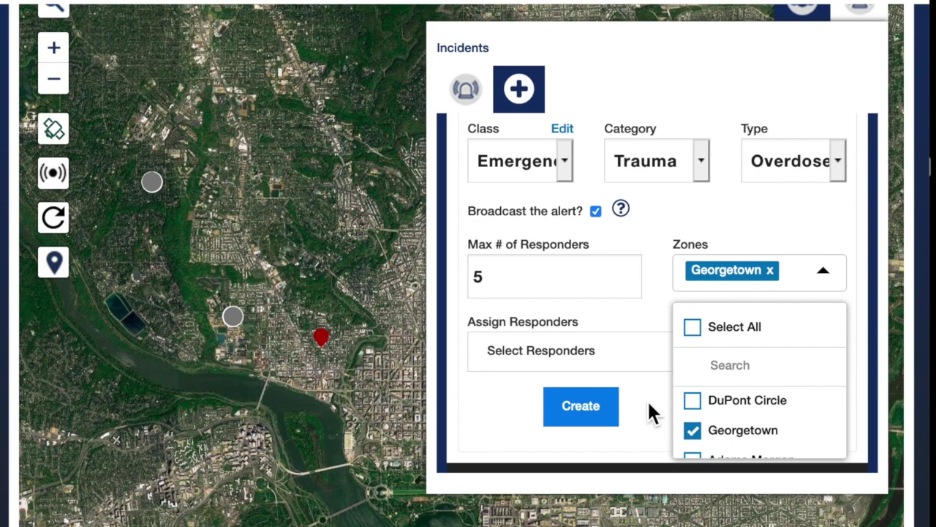
left_click(648, 404)
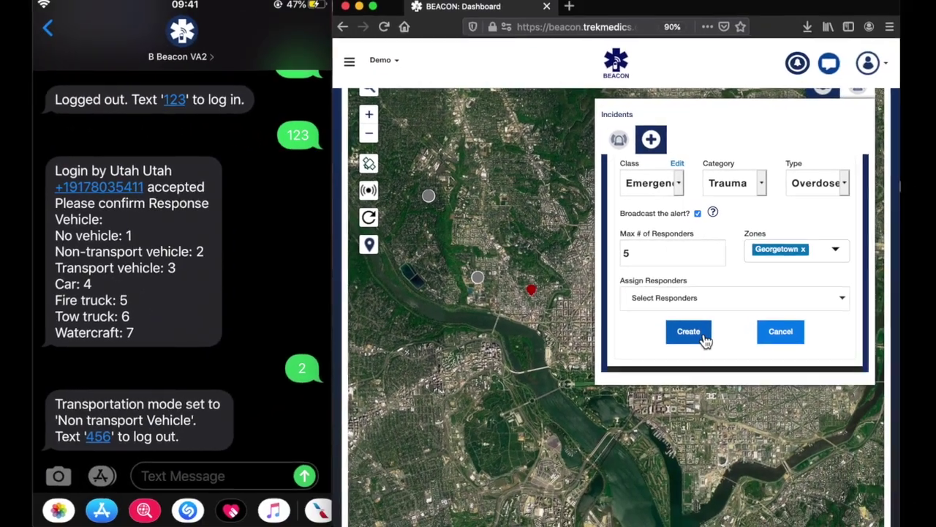
left_click(702, 337)
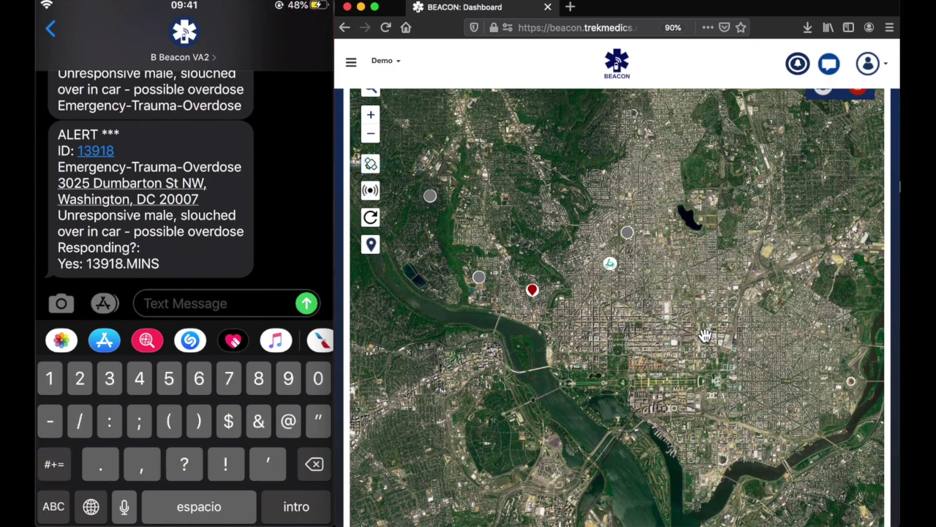
Step: Reply 13918.5 from the responder's phone, then bring up the responders list
type("13")
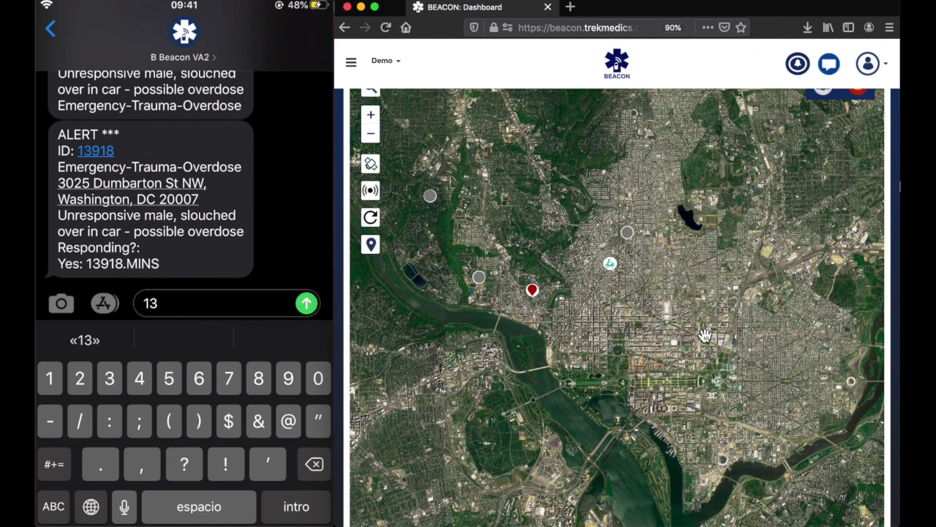
type("918.5")
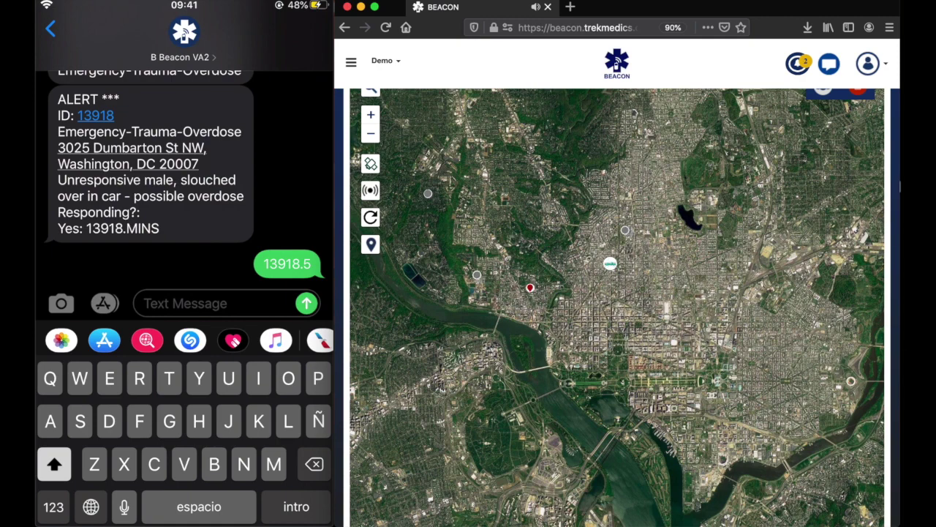
scroll(900, 236, "up", 1)
left_click(824, 122)
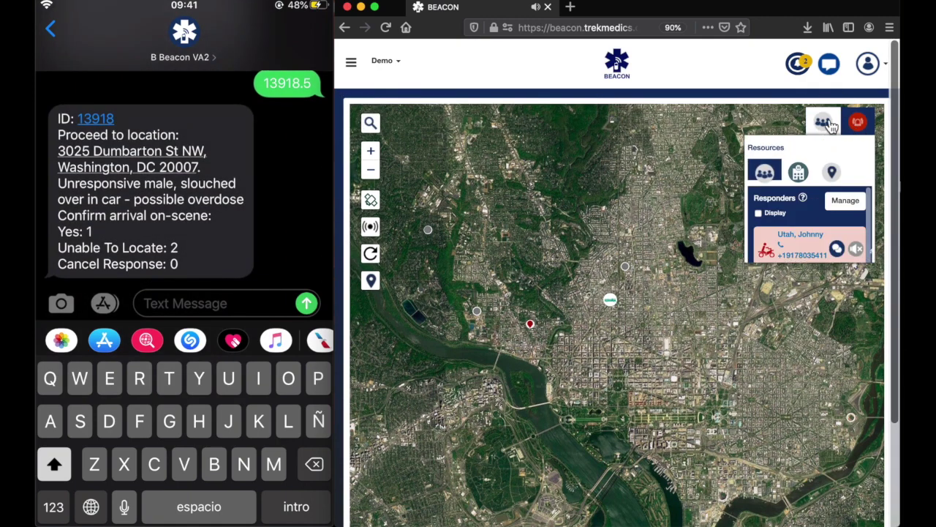
Step: Inspect the en-route responder and confirm its Georgetown zone tag
left_click(700, 275)
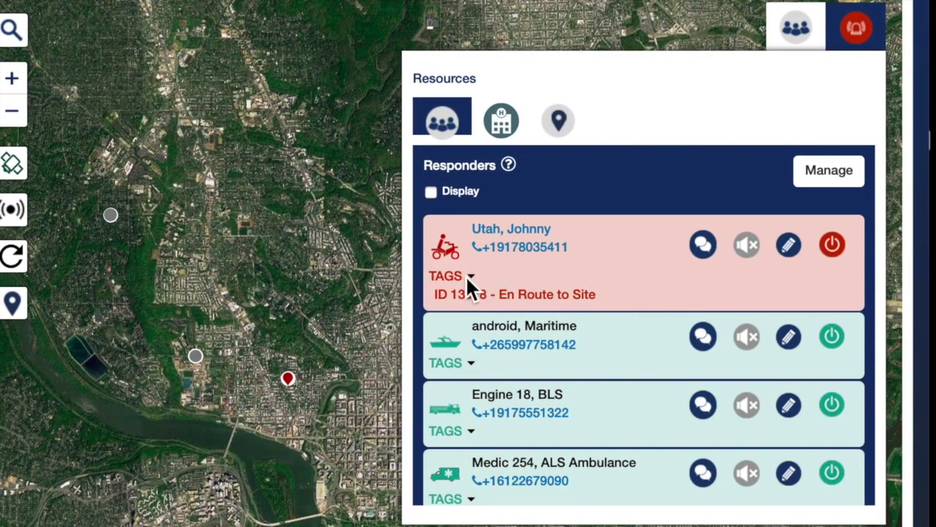
left_click(851, 44)
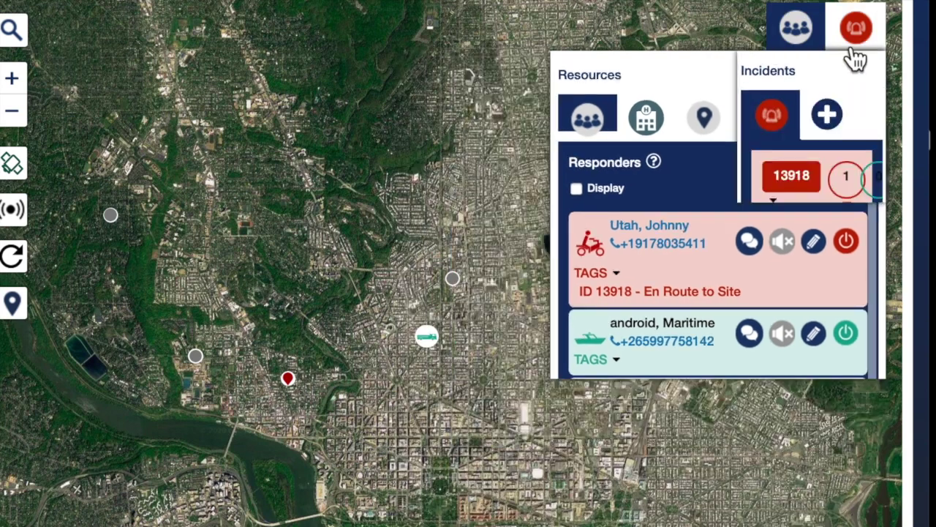
left_click(512, 130)
scroll(765, 389, "down", 5)
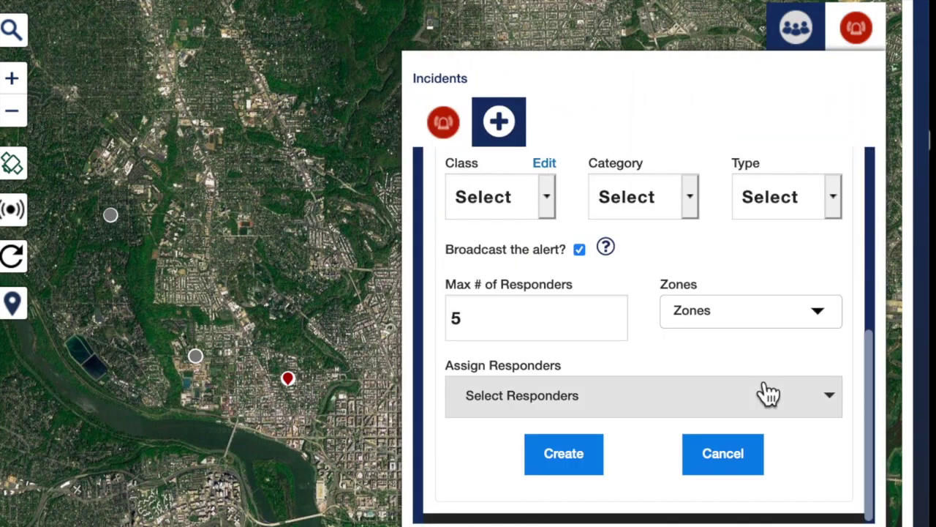
left_click(765, 319)
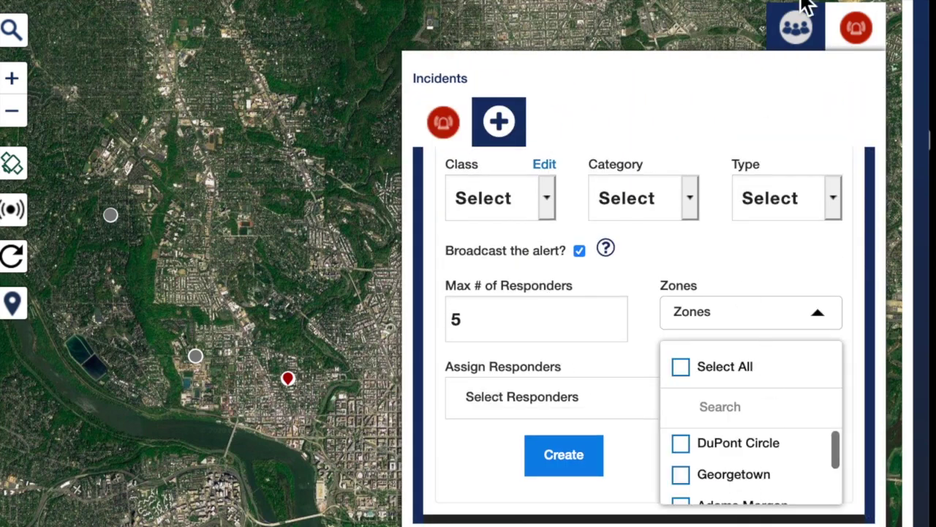
left_click(801, 33)
left_click(479, 286)
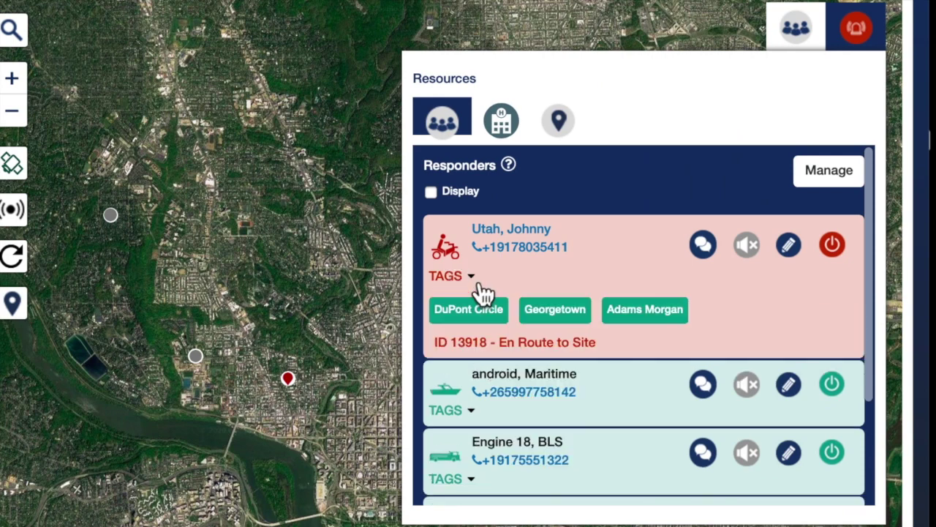
left_click_drag(523, 312, 593, 313)
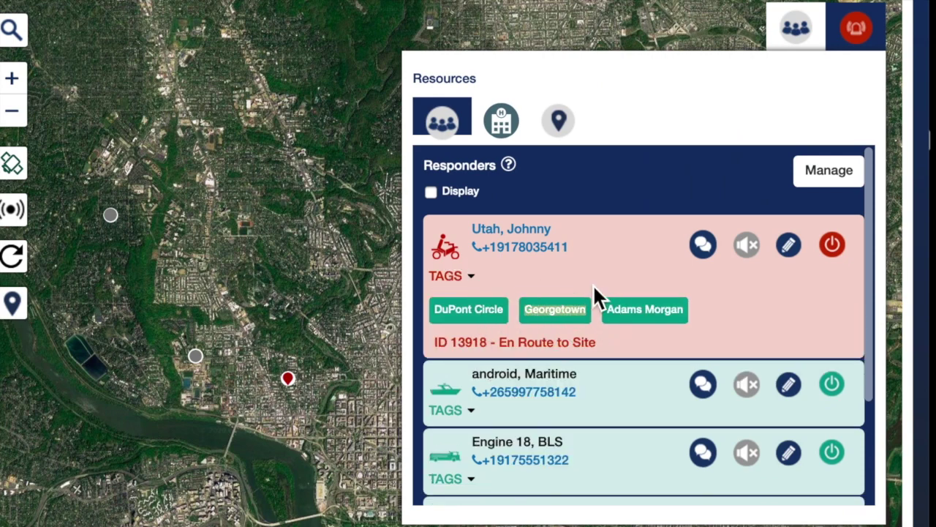
left_click(592, 284)
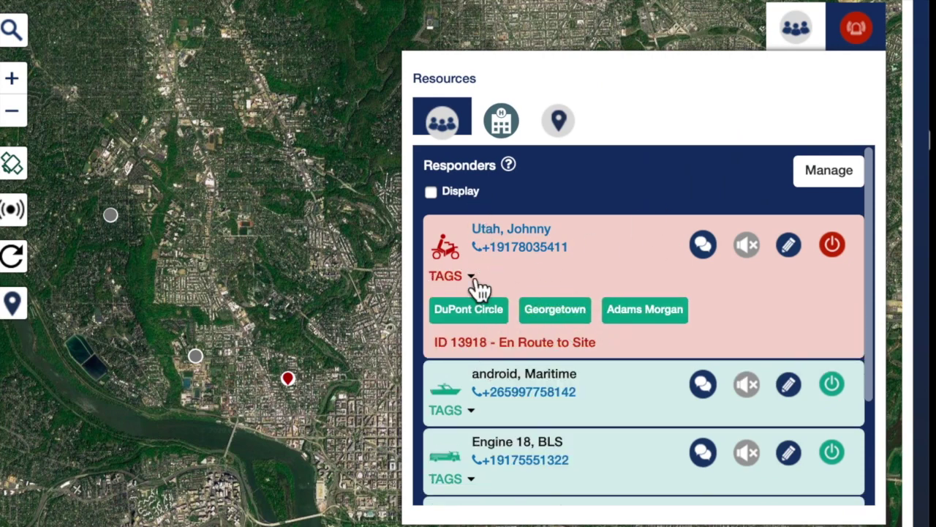
left_click(479, 287)
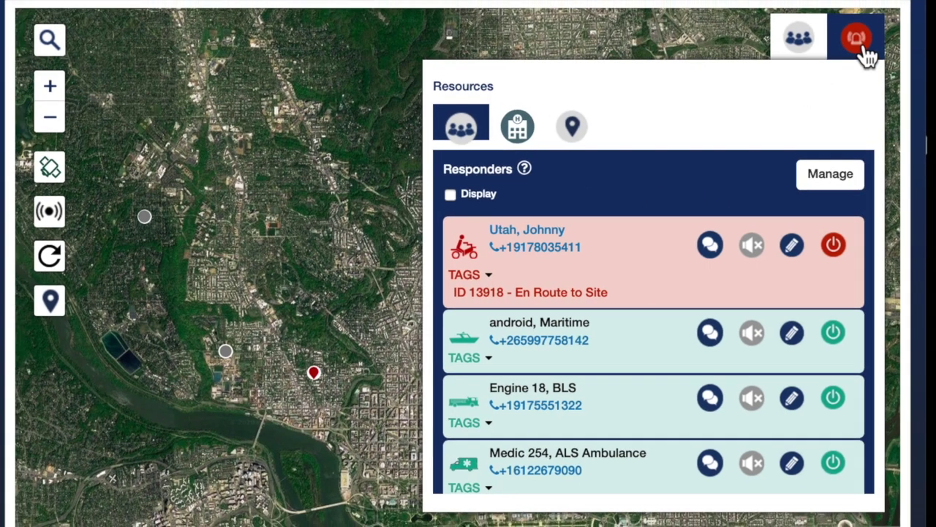
Step: Cancel incident 13918 with the reason 'finished simulation'
left_click(865, 49)
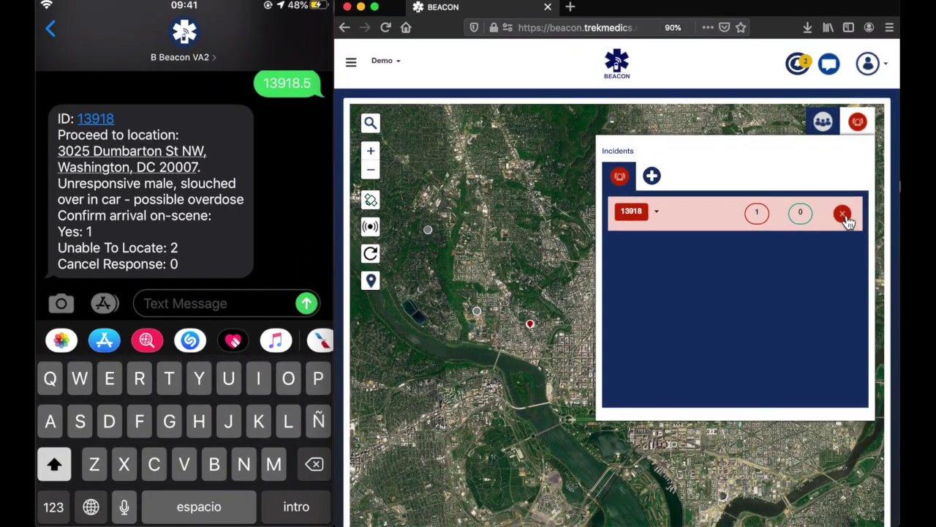
left_click(842, 202)
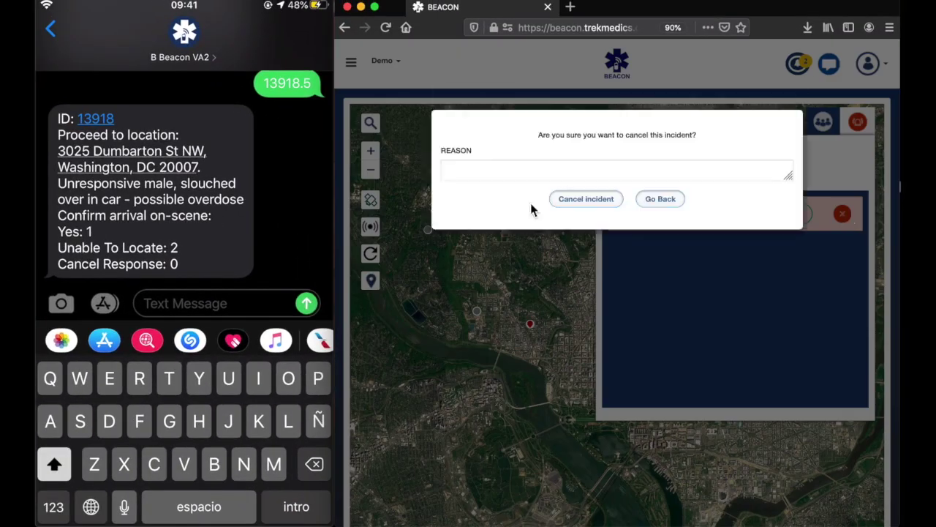
left_click(495, 178)
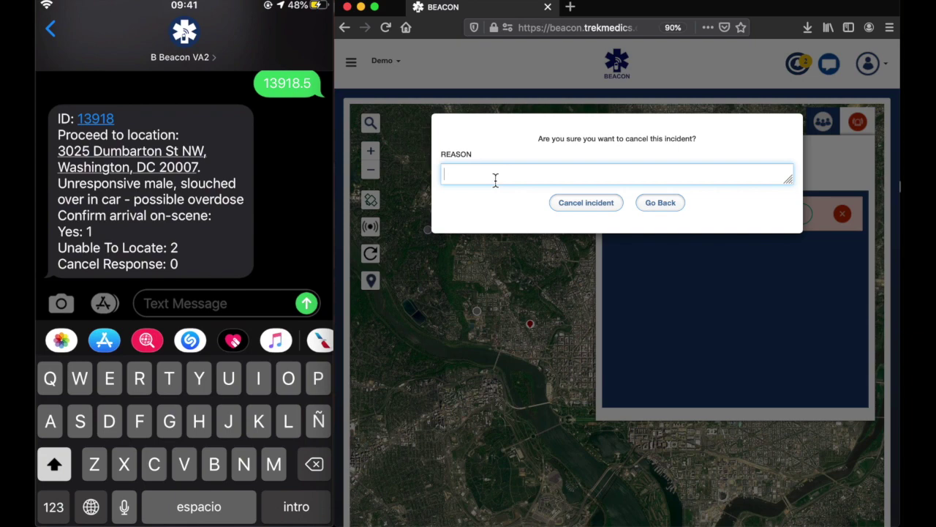
type("finished simulation")
left_click(579, 206)
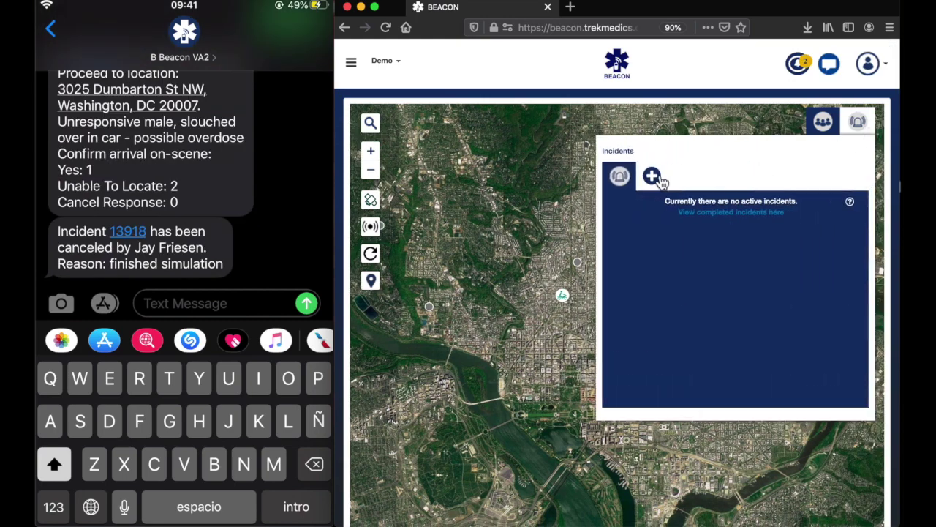
left_click(652, 176)
Step: Place the incident at C St NW and 19th St NW; confirm the bike responder lacks Downtown
left_click(548, 397)
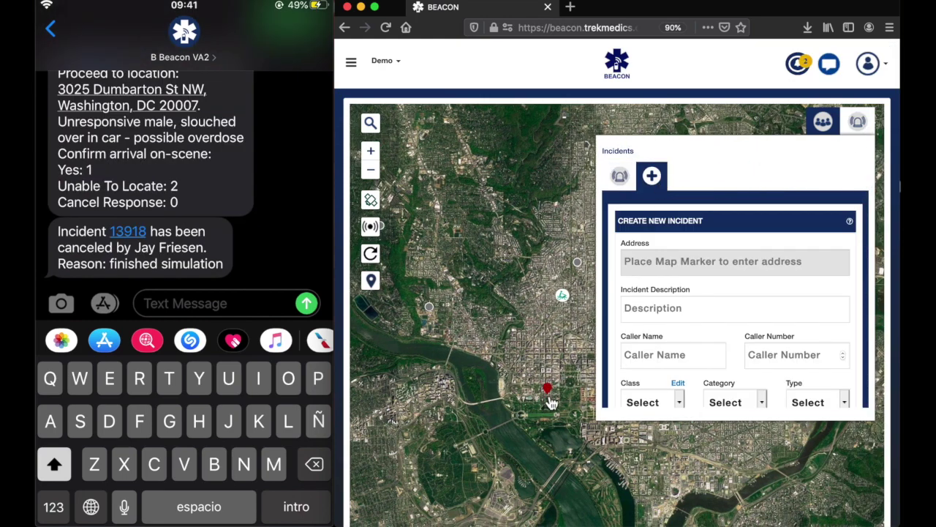
left_click(683, 310)
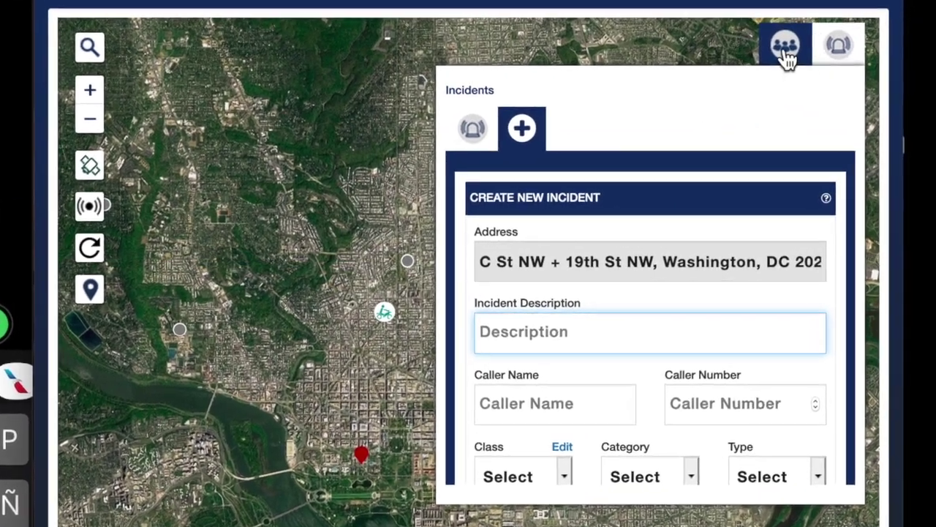
left_click(786, 53)
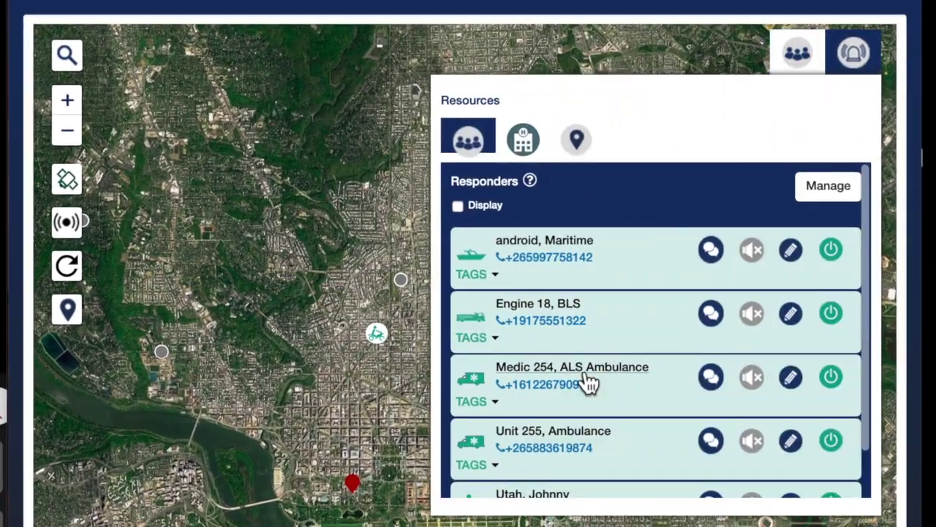
scroll(585, 384, "down", 2)
left_click(495, 483)
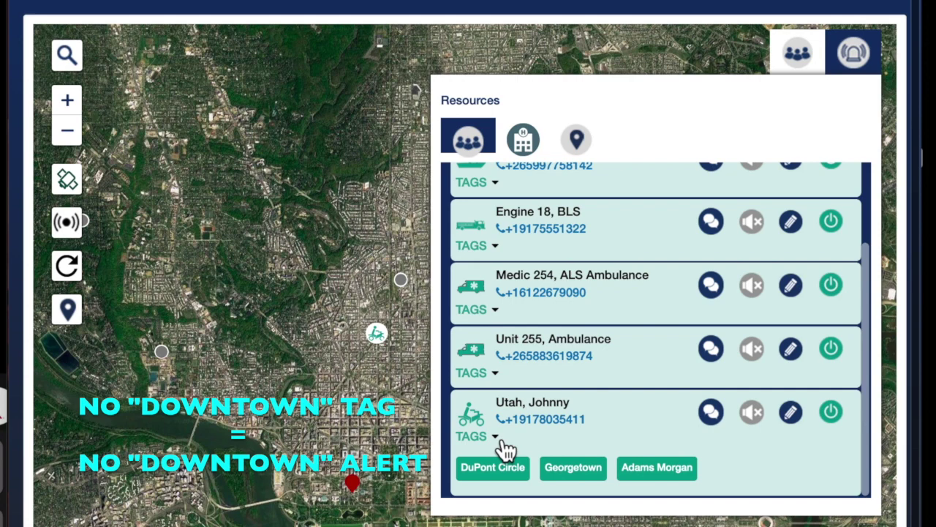
scroll(743, 388, "up", 3)
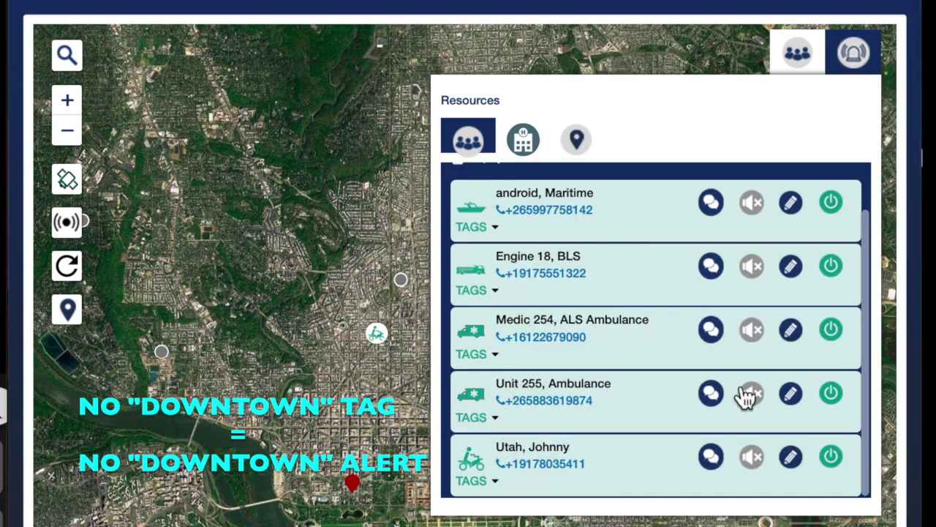
Step: In a fresh incident form, enter 'Motor Vehicle Collision - 2 patients, Police on-scene'
left_click(848, 71)
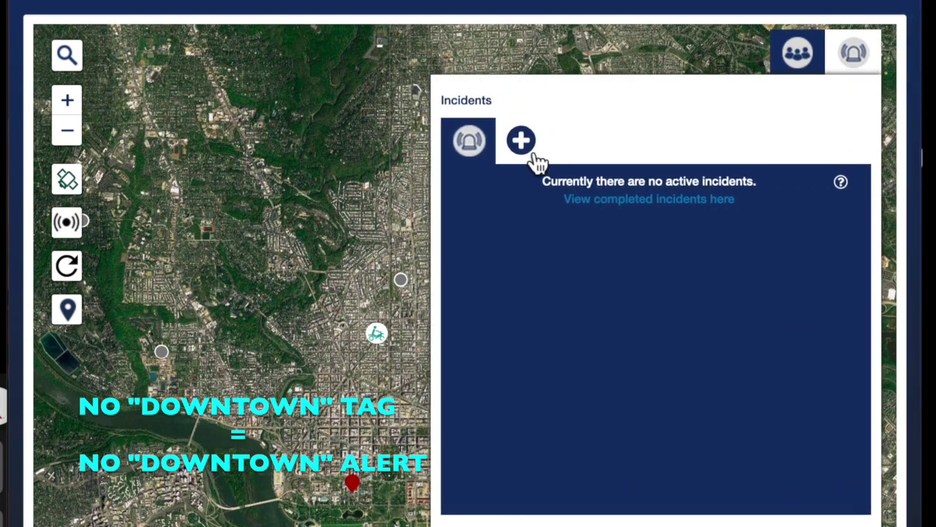
left_click(535, 157)
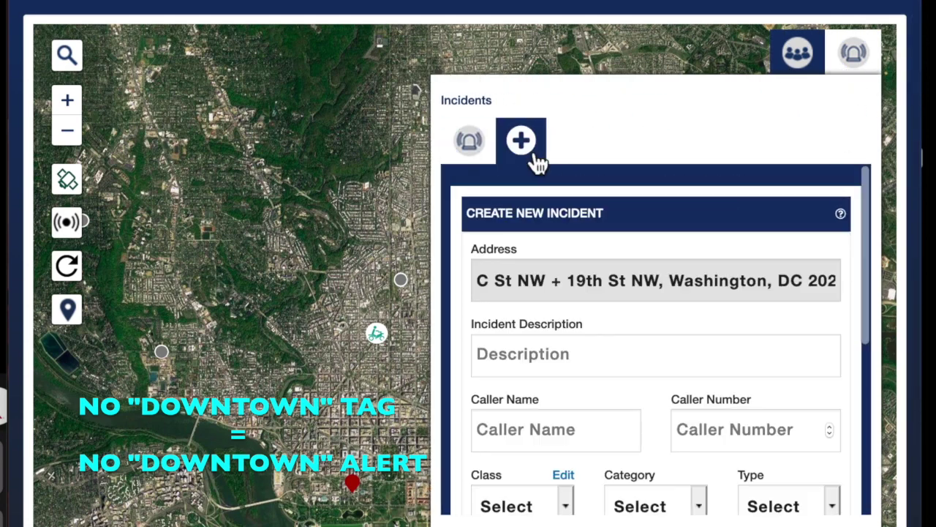
left_click(509, 362)
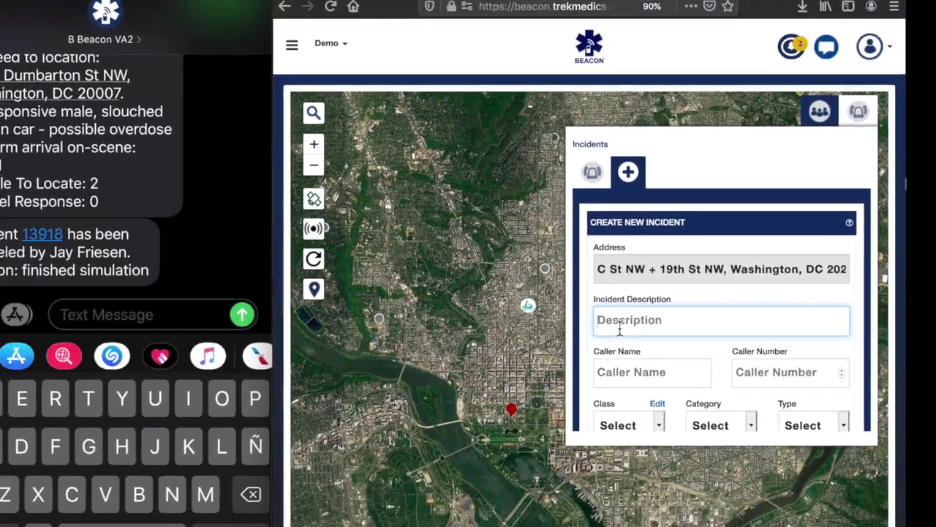
type("Motor Vehicle Collision - 2 patients, Police on-scene")
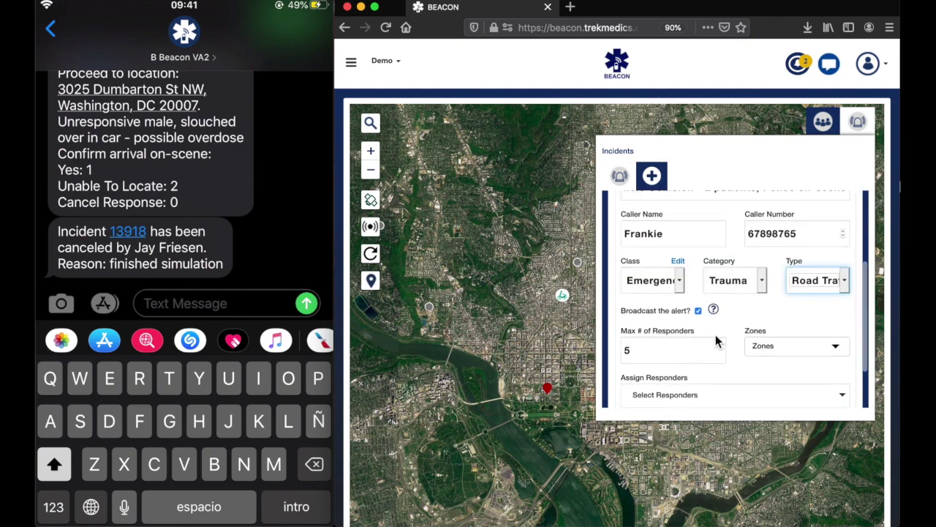
Step: Restrict the collision incident to Downtown, create it as incident 13919, and view the incidents list
scroll(716, 340, "down", 2)
left_click(786, 292)
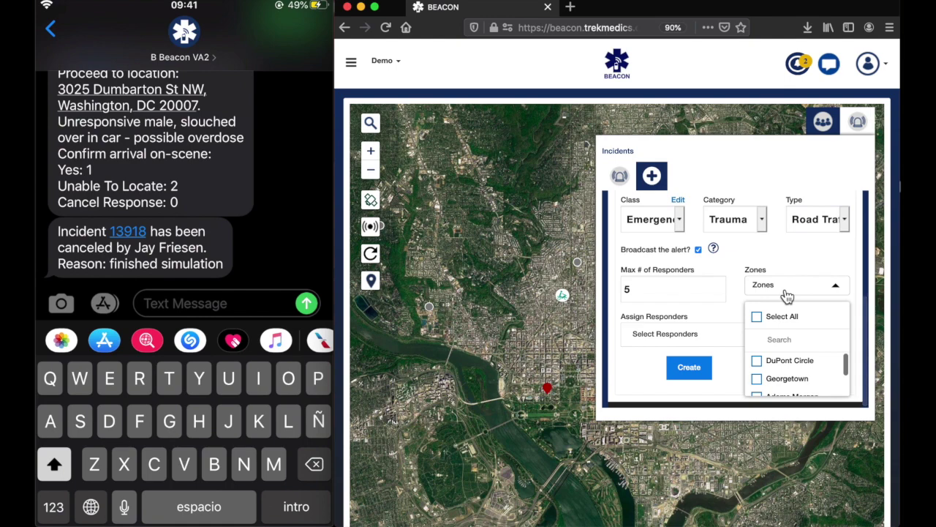
scroll(776, 377, "down", 2)
left_click(761, 389)
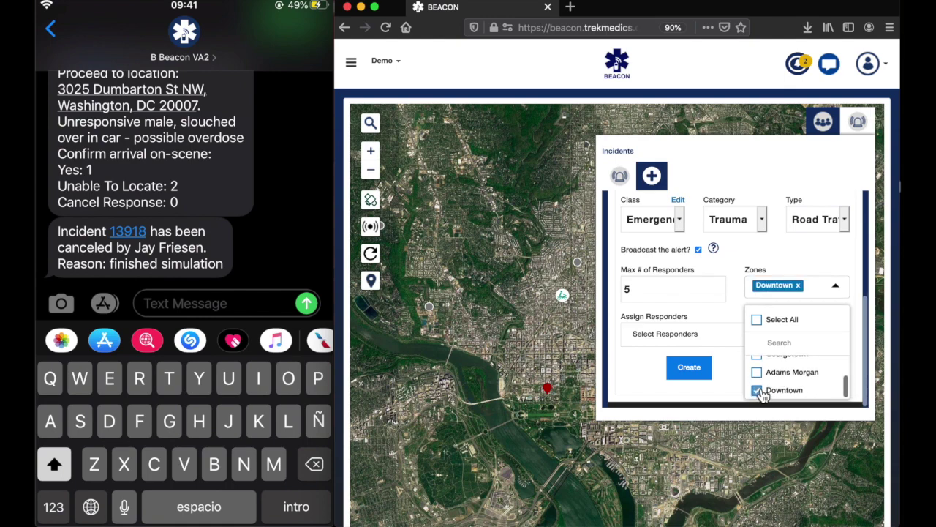
left_click(734, 288)
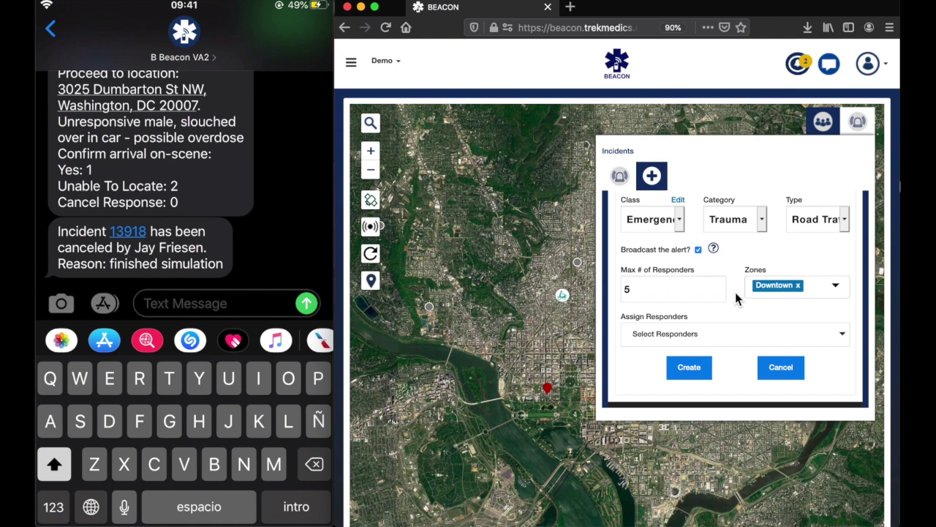
left_click(686, 374)
left_click(685, 374)
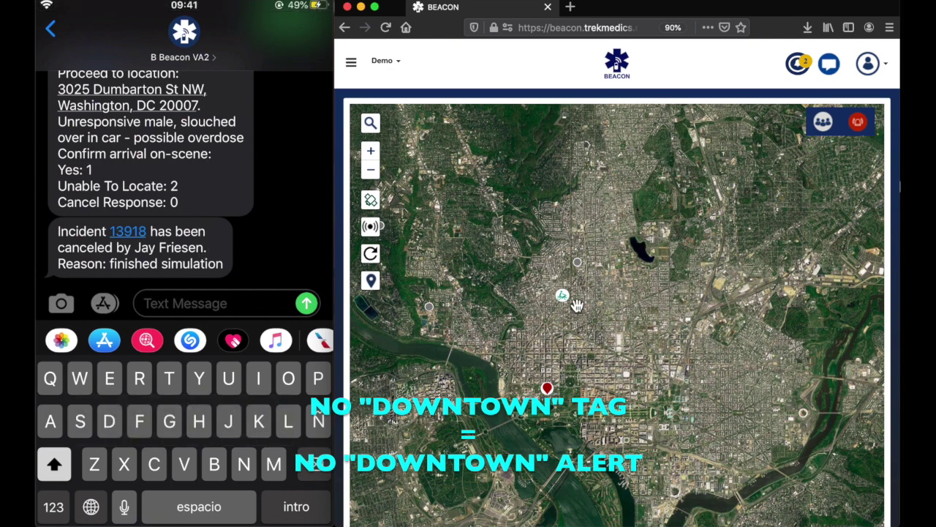
left_click(864, 130)
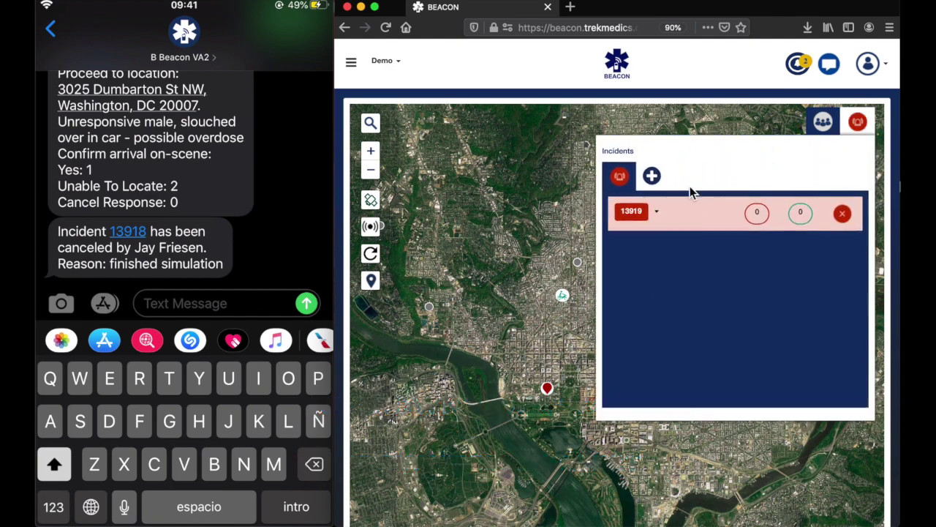
left_click(651, 180)
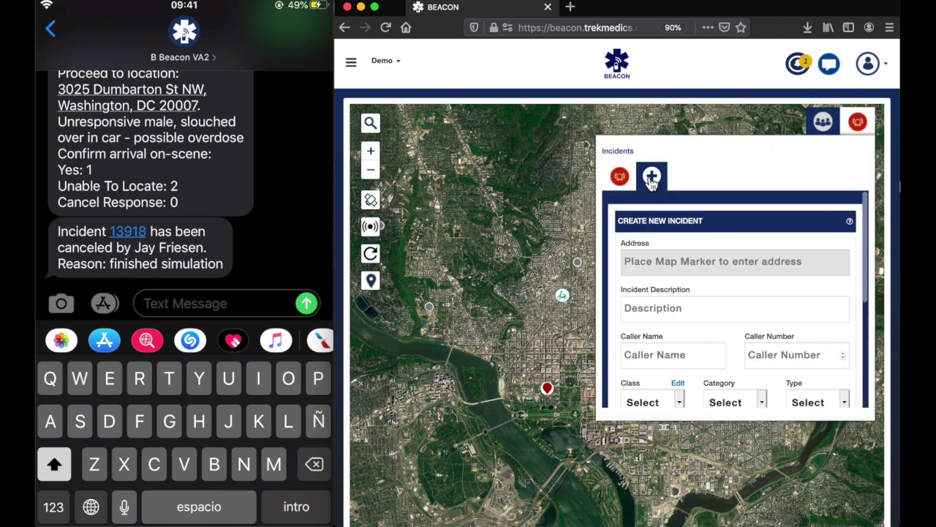
left_click(545, 311)
left_click(651, 308)
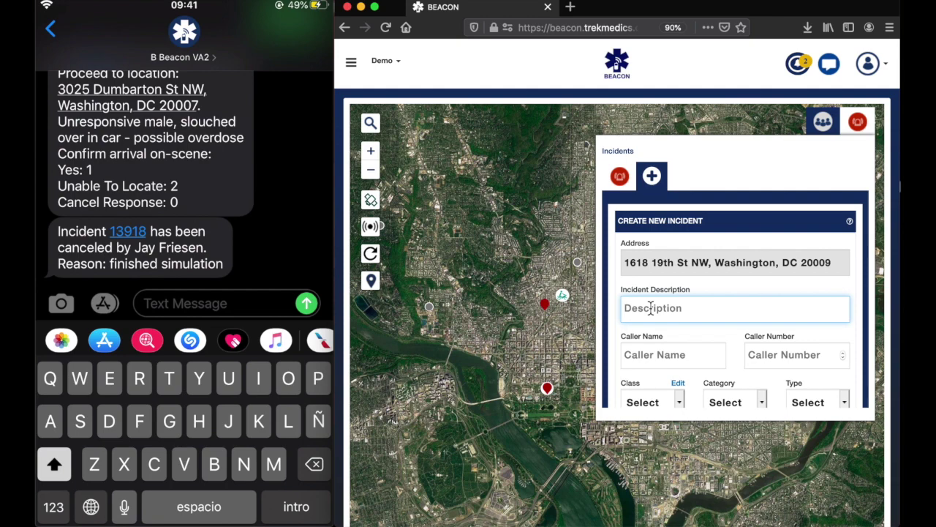
type("Two skateboarders, possible head")
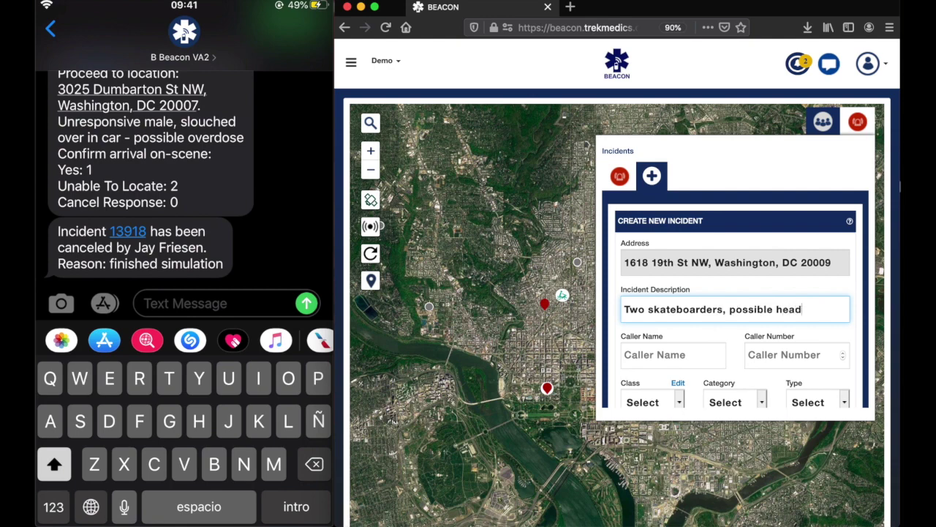
type(" injuries in Dupont Cir")
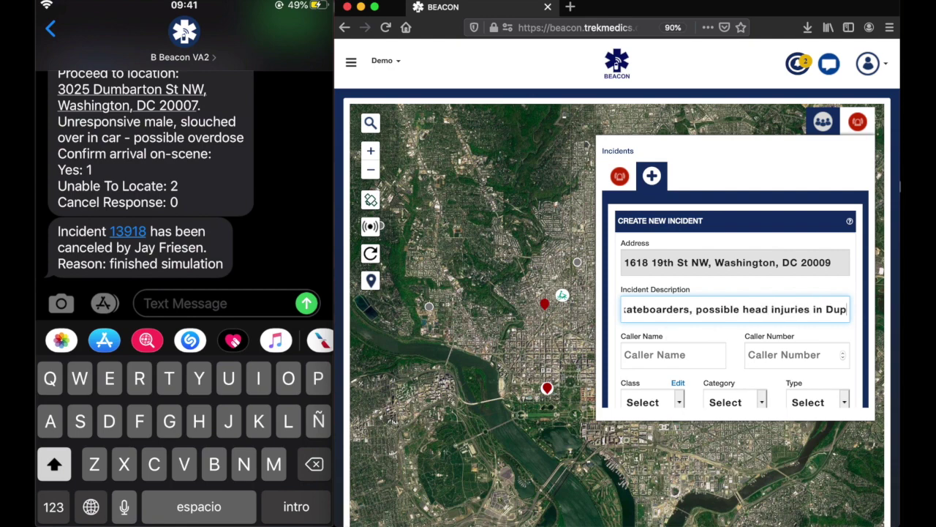
type("cle")
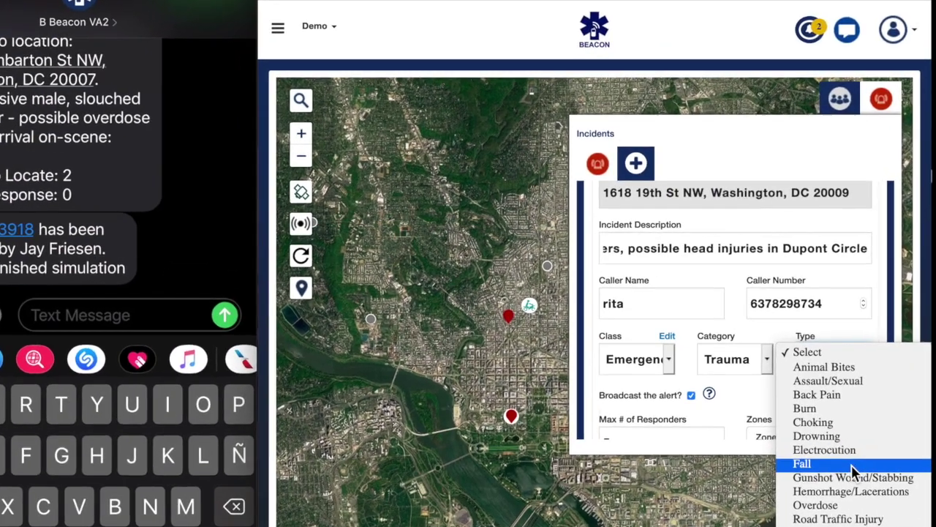
Step: Create the skateboarder incident as a Fall, tagged with the DuPont Circle and Adams Morgan zones
left_click(852, 464)
scroll(680, 384, "down", 5)
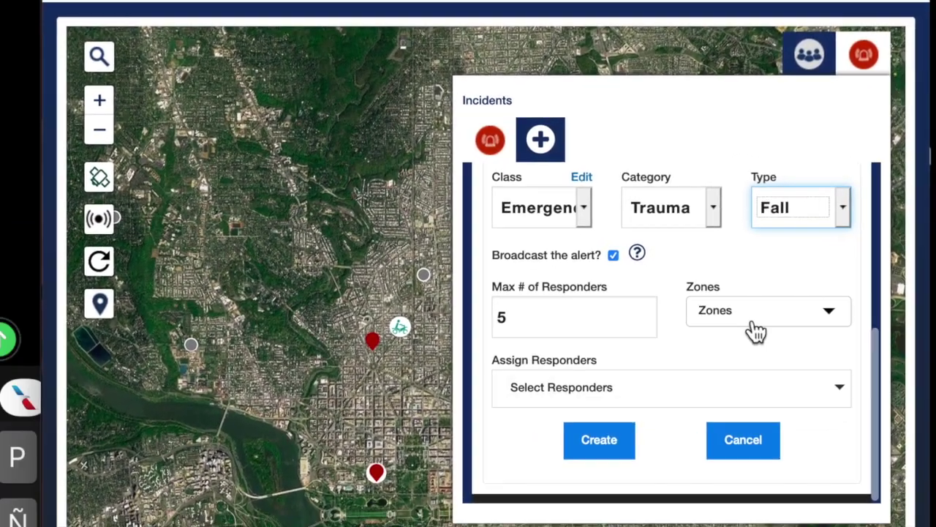
left_click(780, 324)
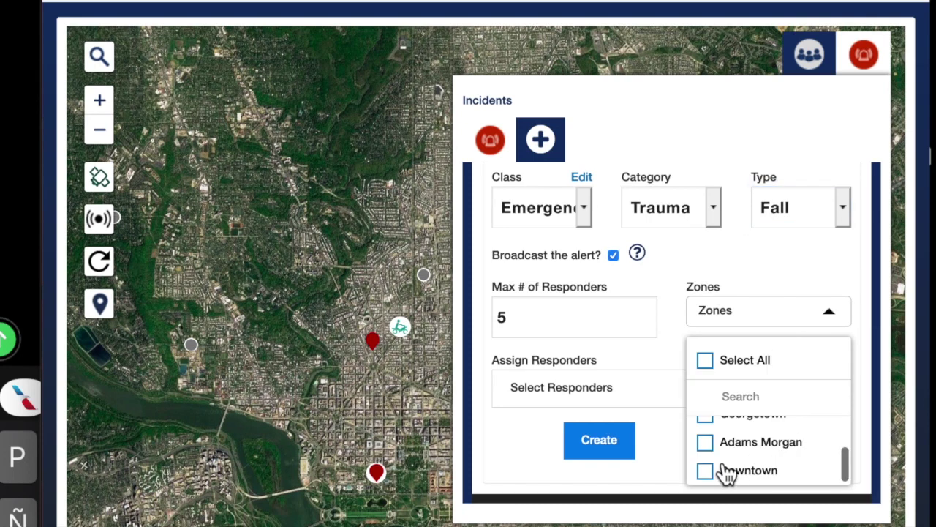
scroll(725, 470, "up", 2)
left_click(710, 433)
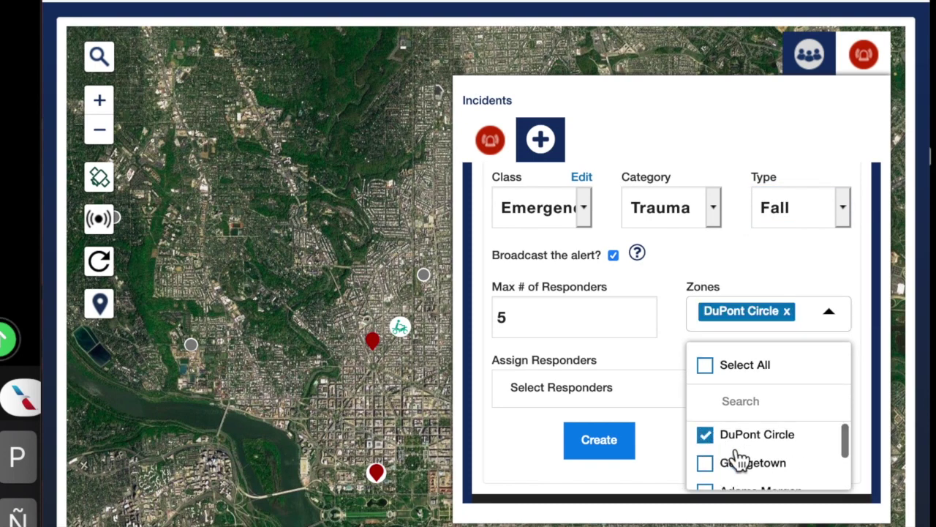
scroll(735, 460, "down", 1)
scroll(739, 457, "down", 1)
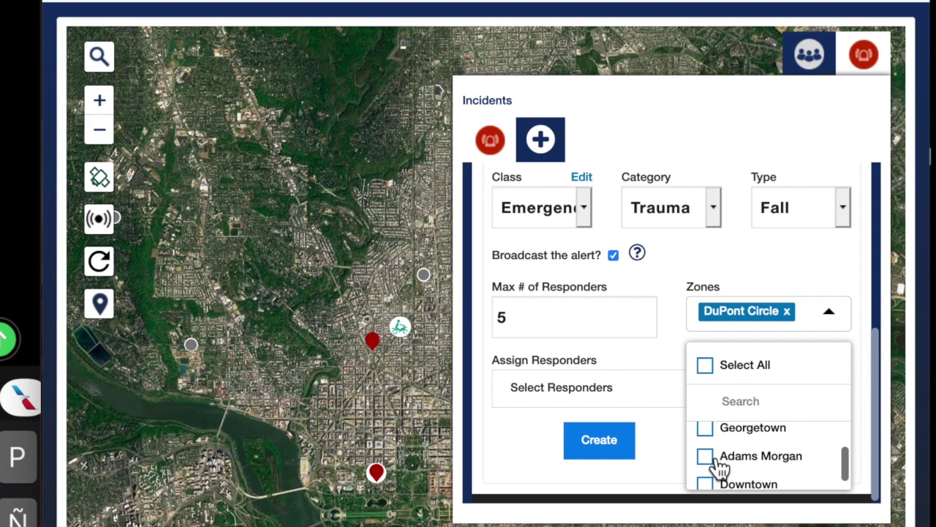
left_click(711, 469)
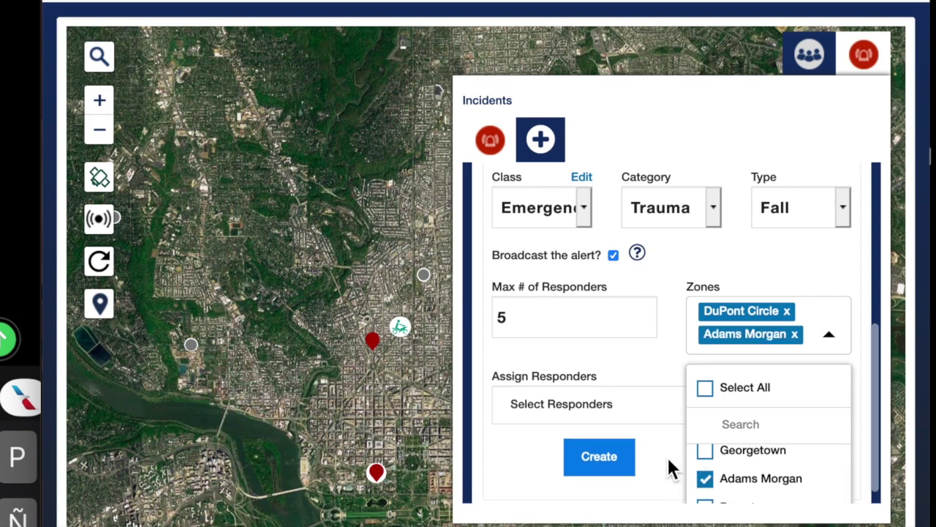
left_click(662, 367)
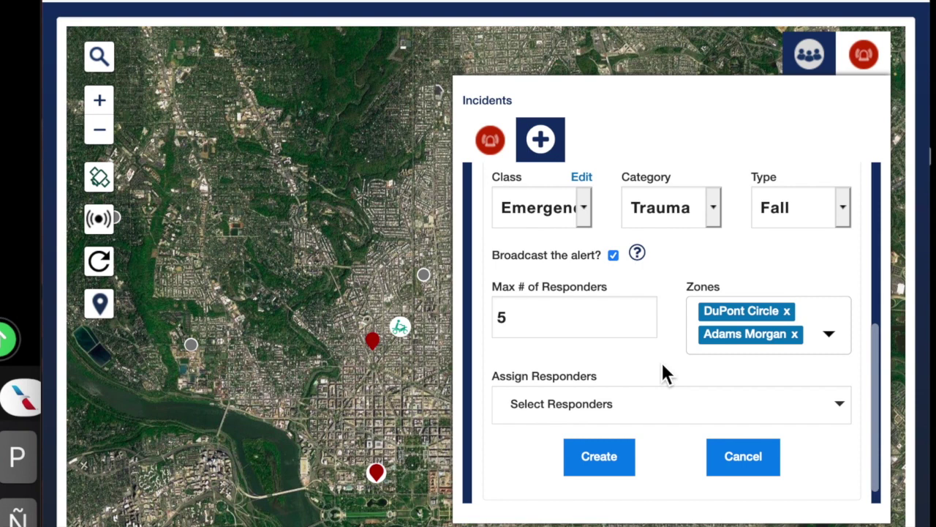
scroll(662, 371, "down", 1)
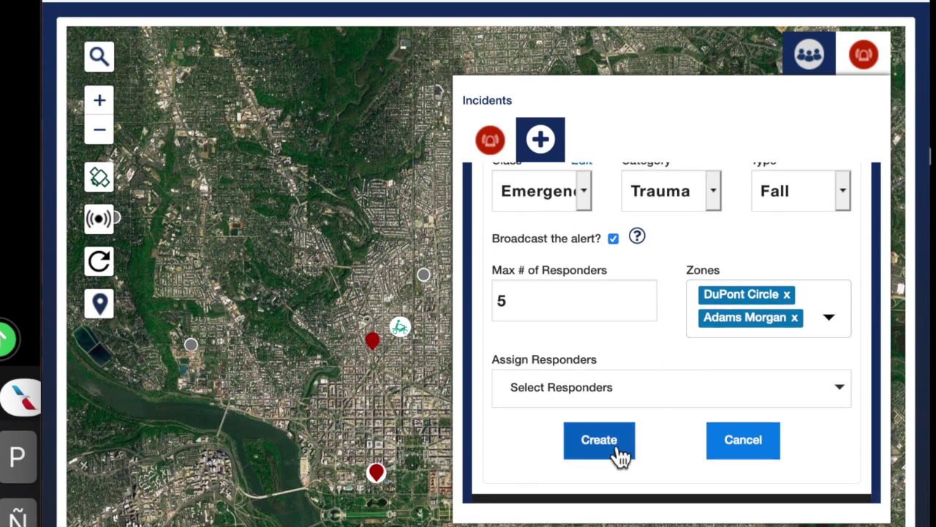
left_click(617, 450)
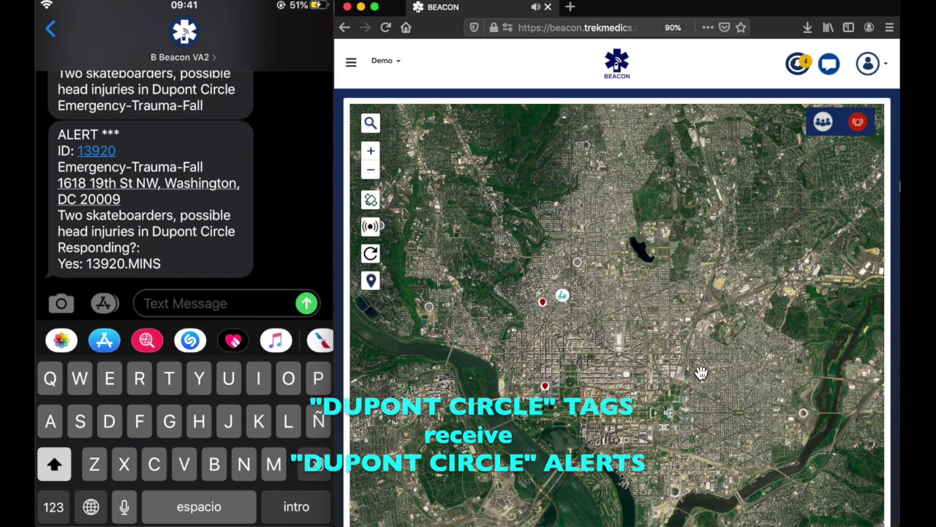
Step: Review the Engine 18 assignment notification and send a 9-minute ETA reply for incident 13920
left_click(808, 64)
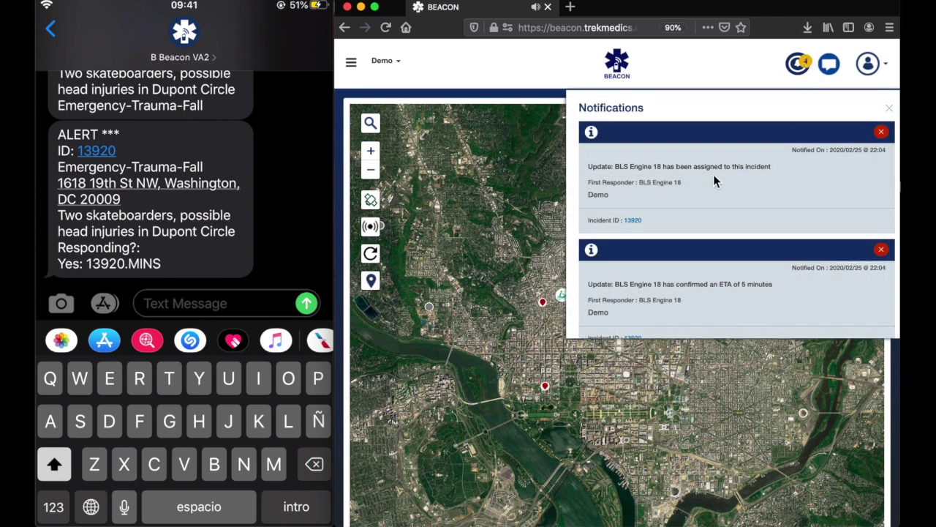
left_click_drag(617, 167, 783, 171)
type("1")
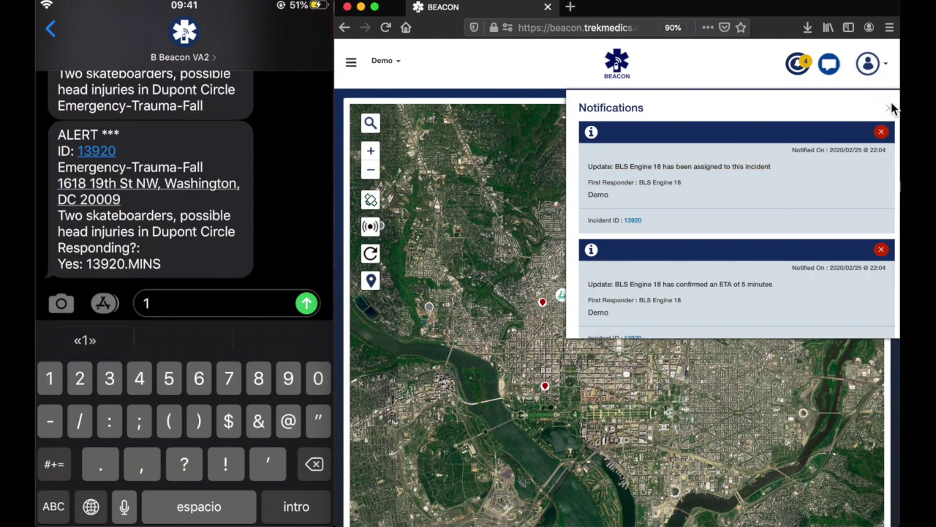
type("3920.")
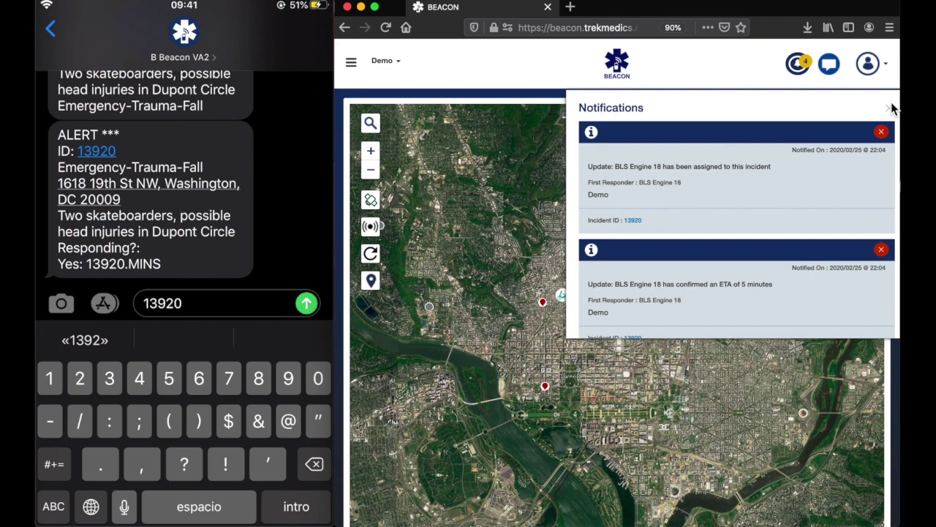
type("9")
left_click(306, 303)
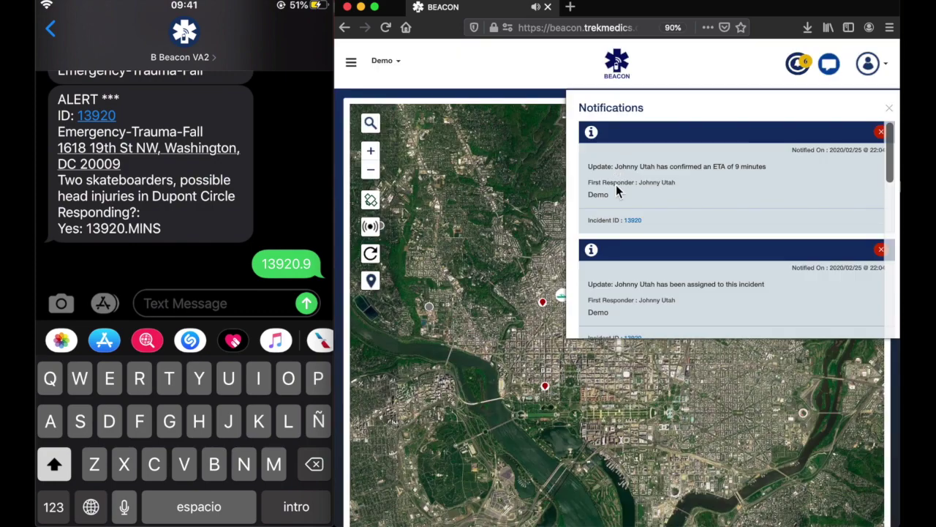
Step: Confirm arrival and on-scene status with two '1' replies, then bring up the responders list
left_click_drag(616, 167, 756, 179)
left_click_drag(615, 284, 773, 289)
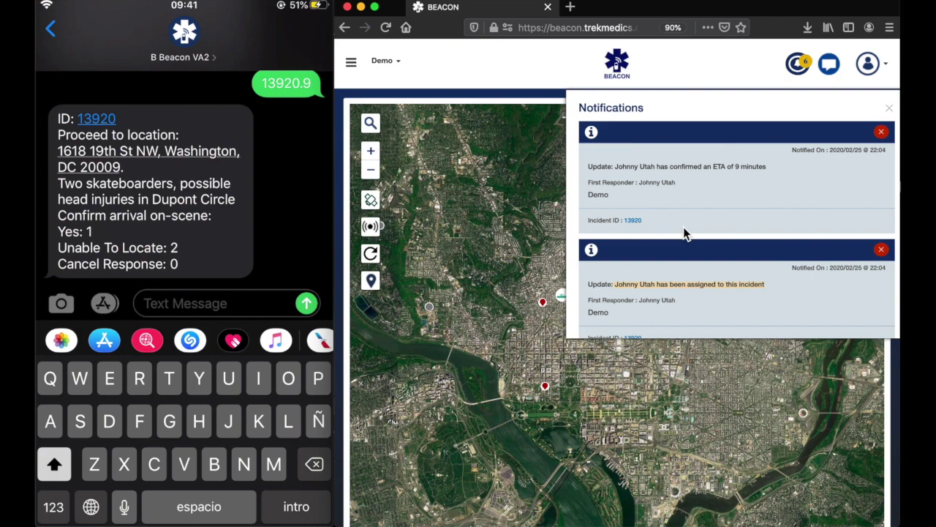
type("1")
key("Return")
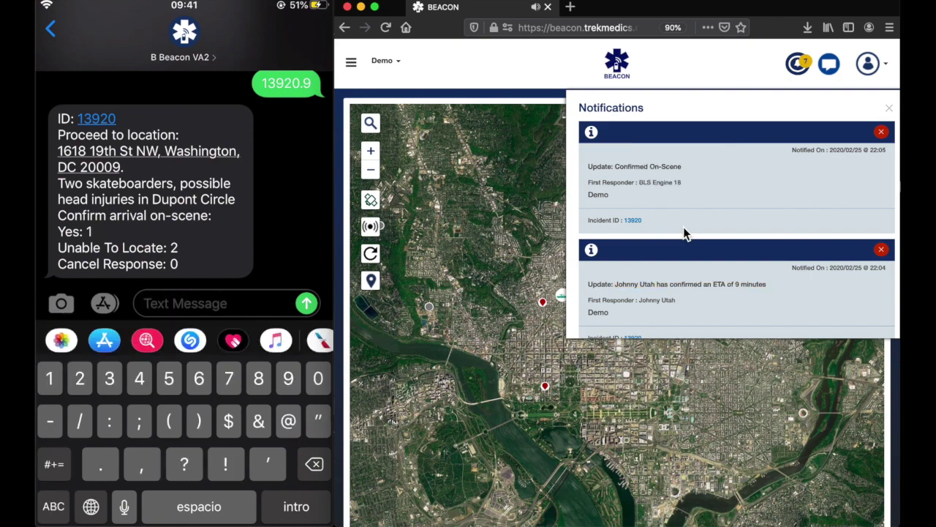
type("1")
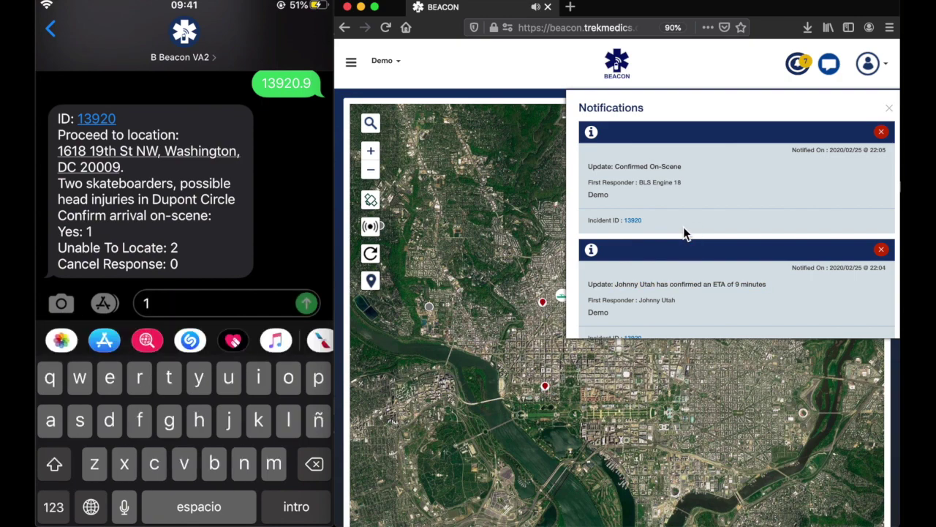
key("Return")
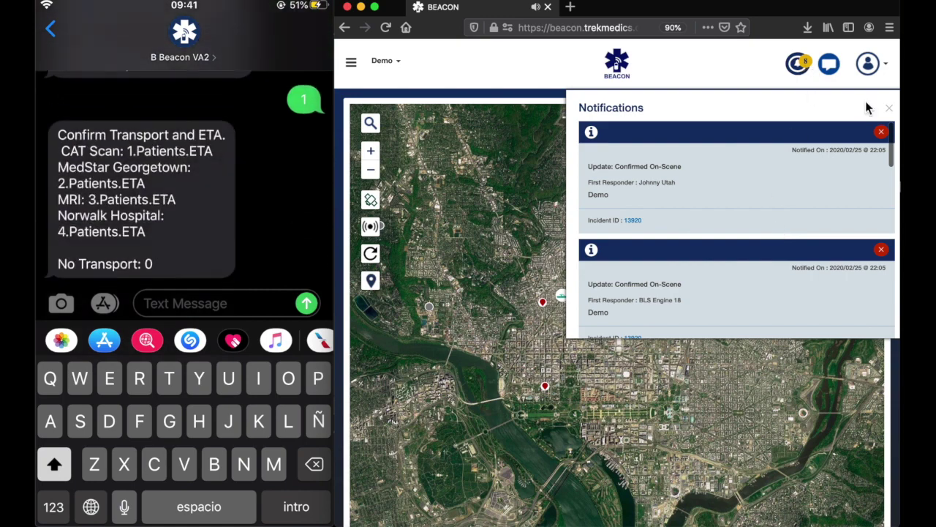
left_click(891, 109)
left_click(823, 121)
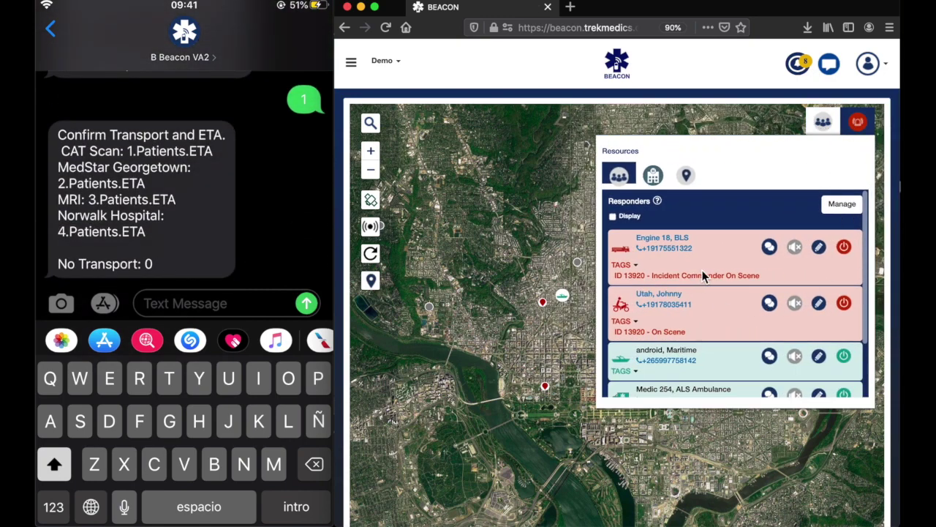
Step: Expand and collapse the zone tags of Engine 18 and the second responder, then close the responders list
left_click(637, 267)
left_click(637, 349)
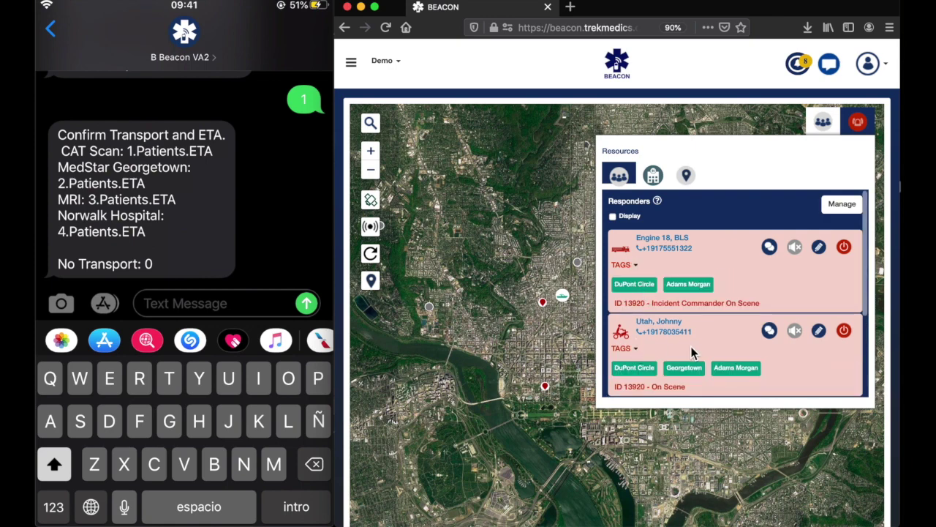
left_click(635, 266)
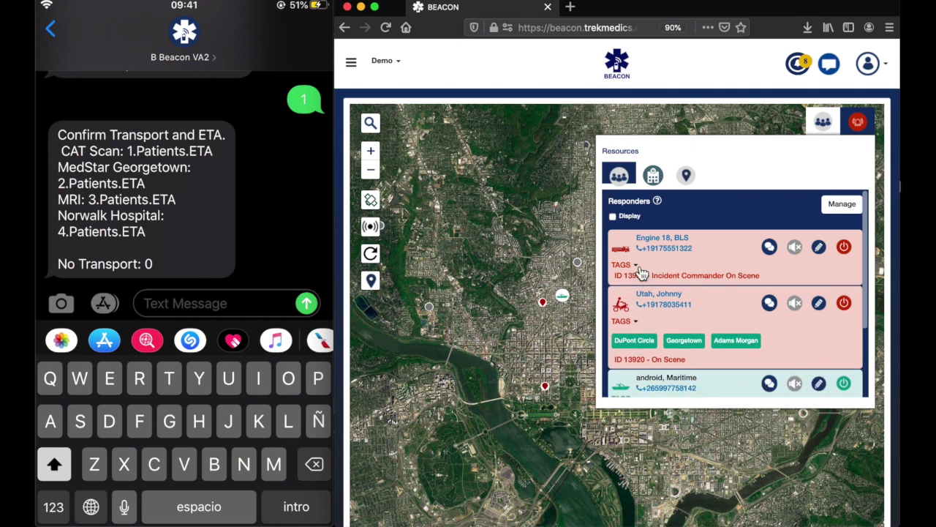
left_click(638, 322)
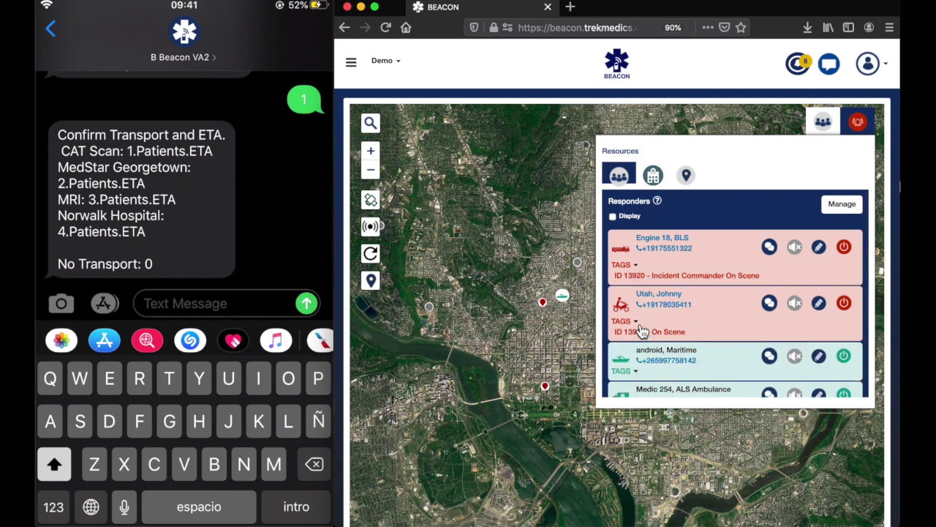
left_click(583, 209)
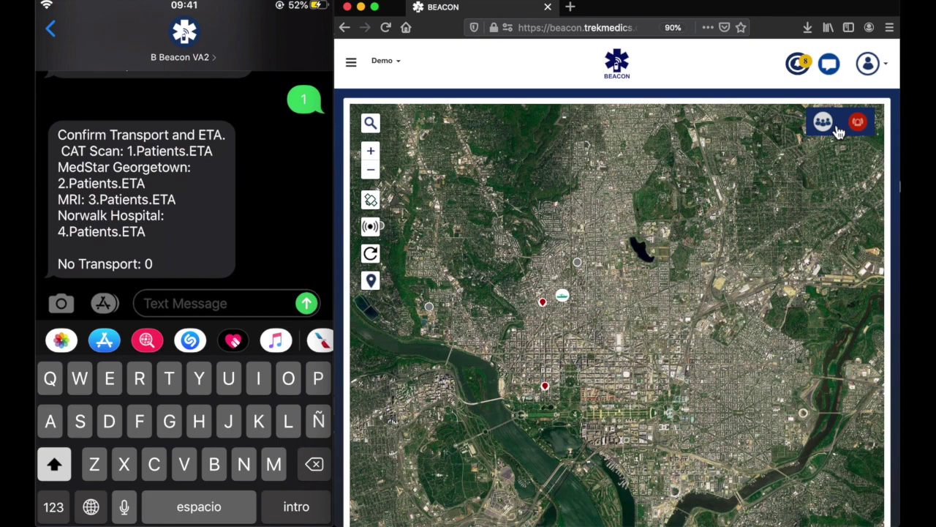
Step: Create a new zone named Capitol Hill on the Settings page
left_click(352, 78)
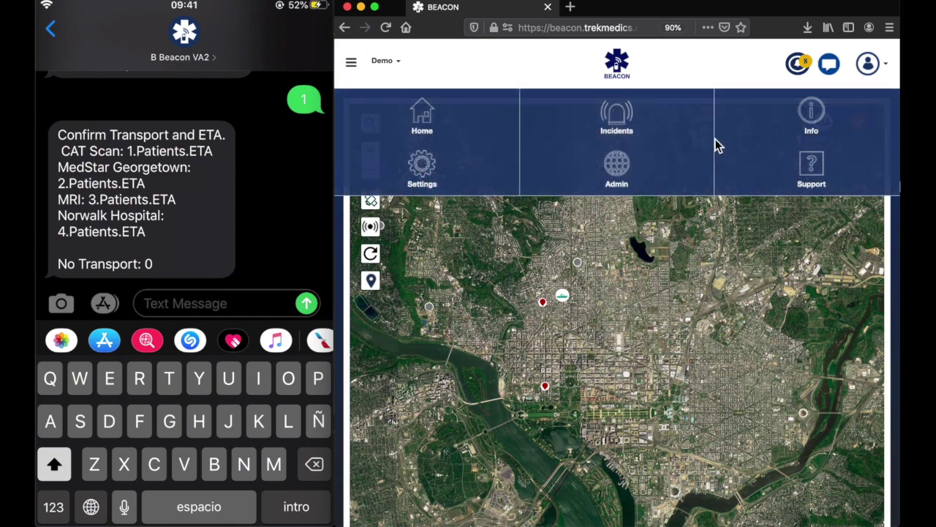
left_click(430, 166)
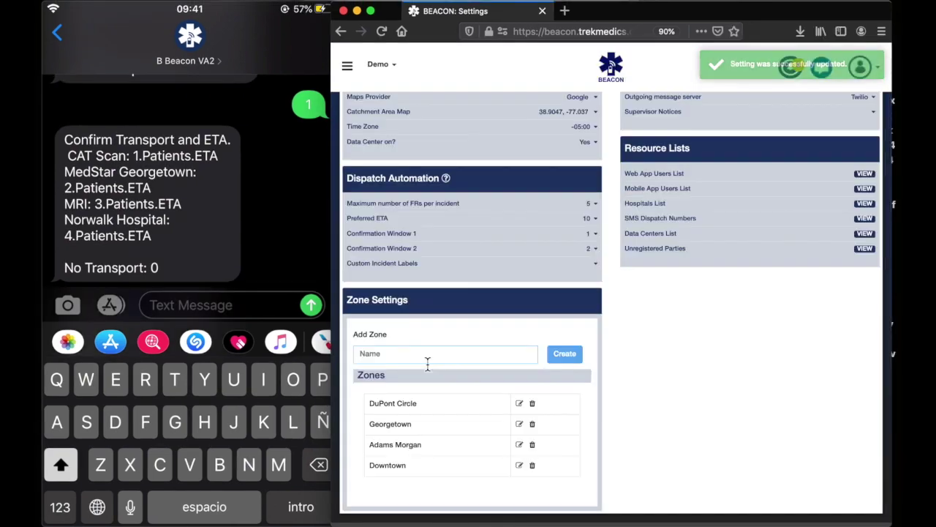
type("Capitol Hill")
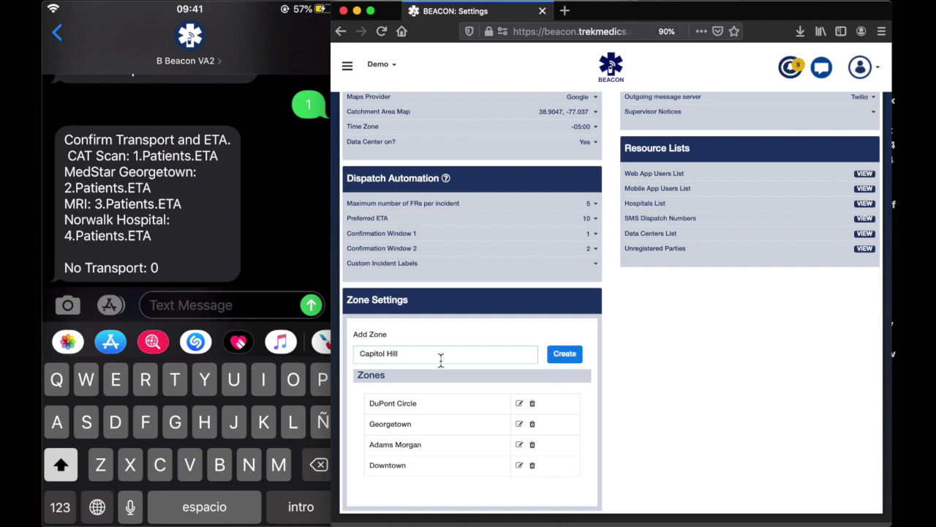
left_click(567, 354)
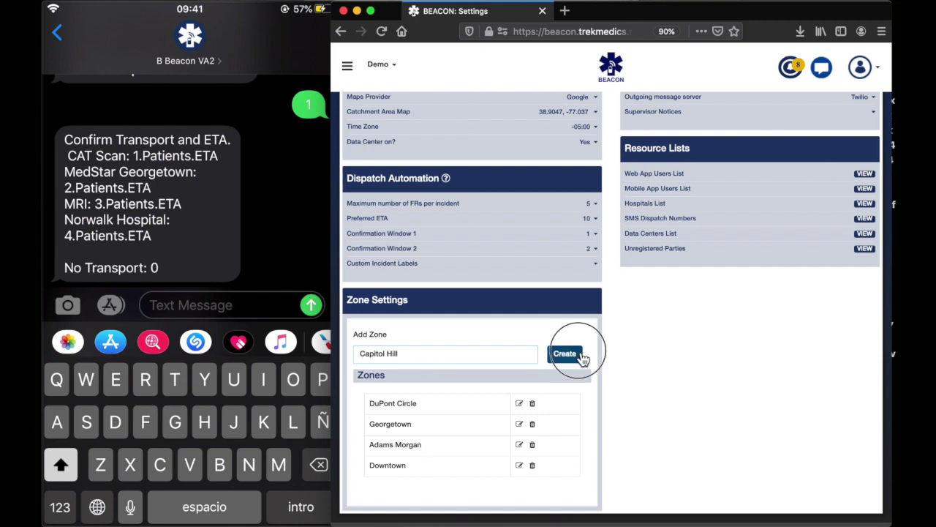
Step: Add the Capitol Hill tag to Medic 254 alongside Downtown and save the responder
left_click(346, 66)
left_click(434, 133)
left_click(816, 125)
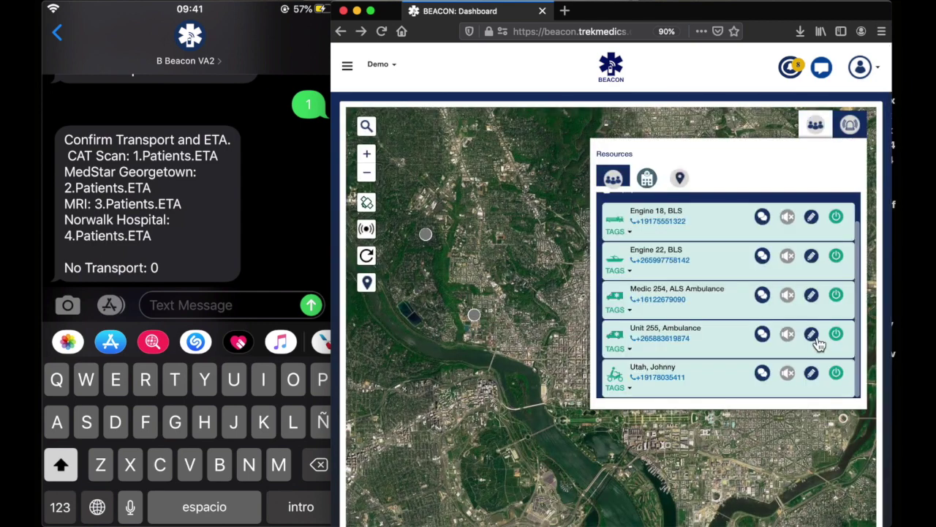
left_click(812, 296)
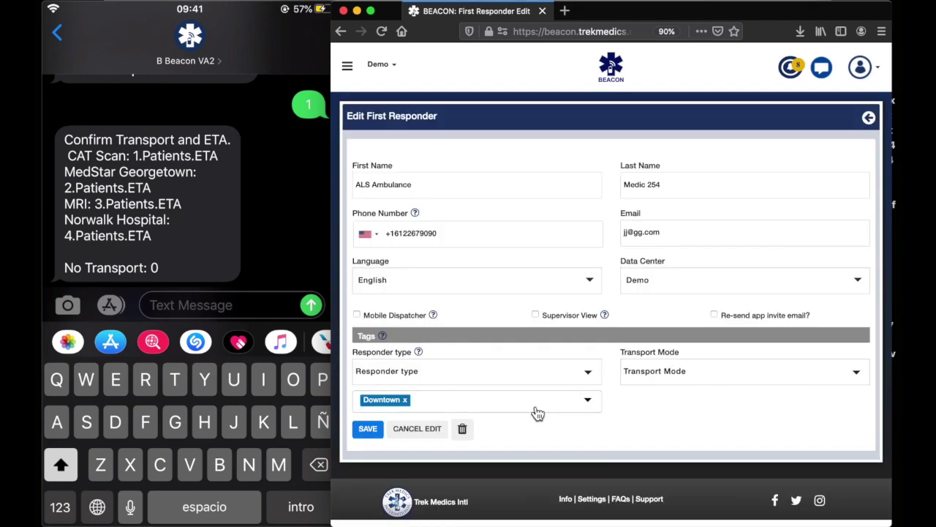
left_click(588, 401)
left_click(365, 508)
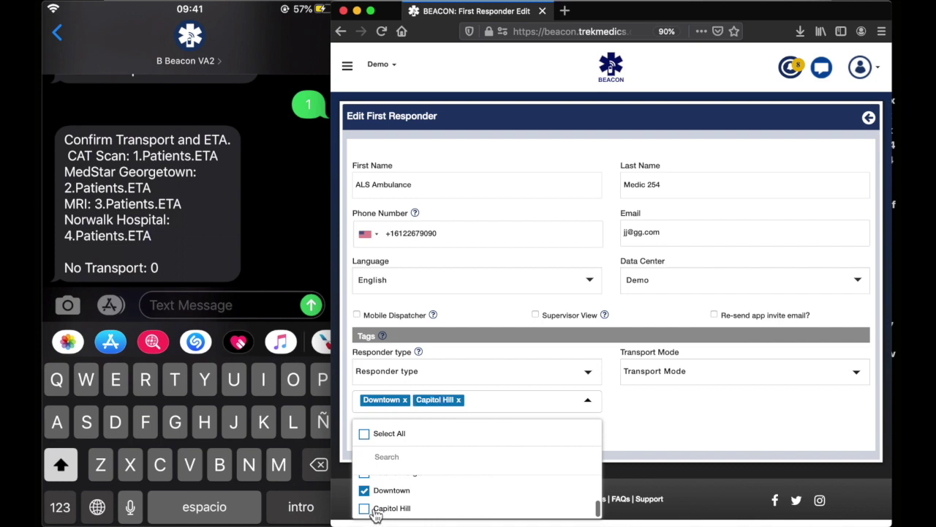
left_click(635, 417)
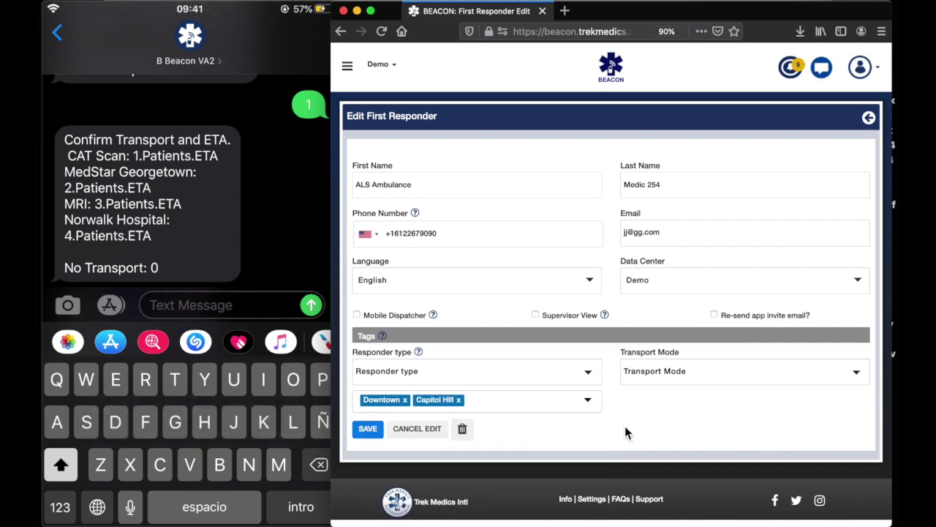
left_click(366, 436)
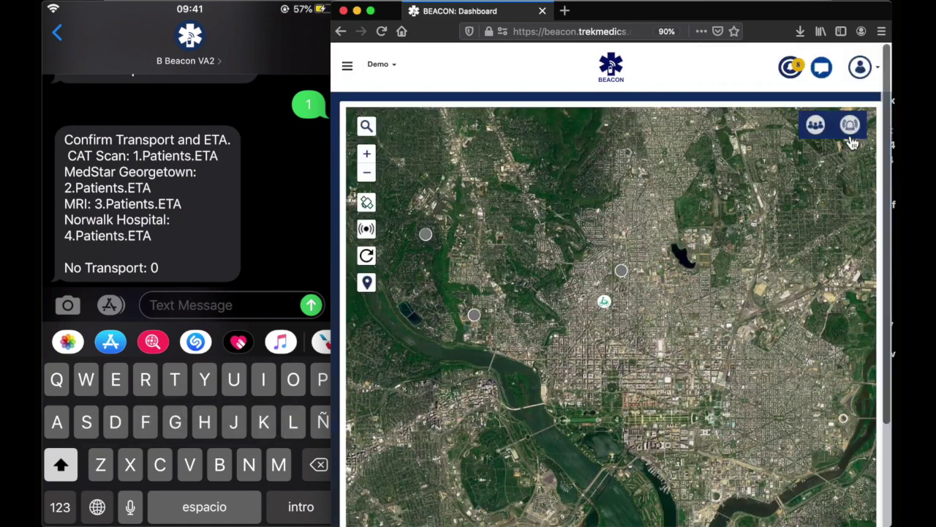
Step: Start a new incident and select every zone in its Zones field
left_click(849, 128)
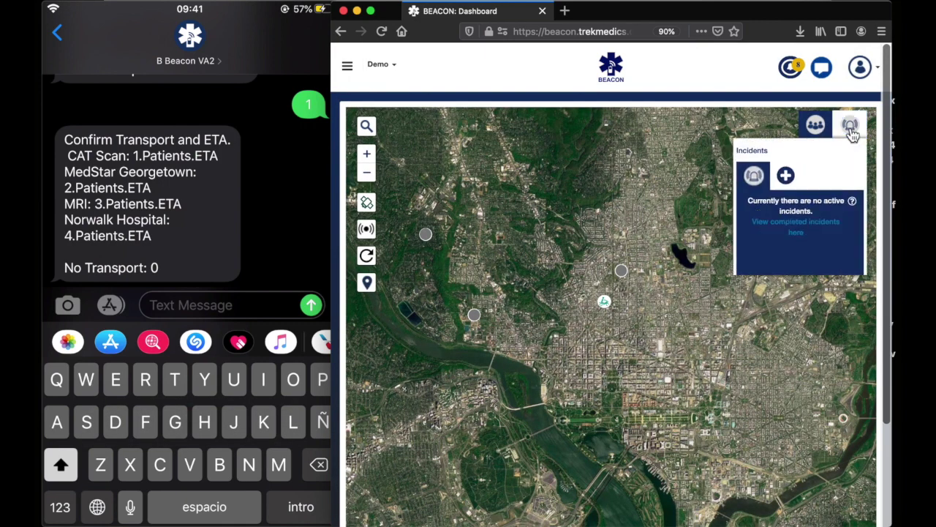
left_click(646, 180)
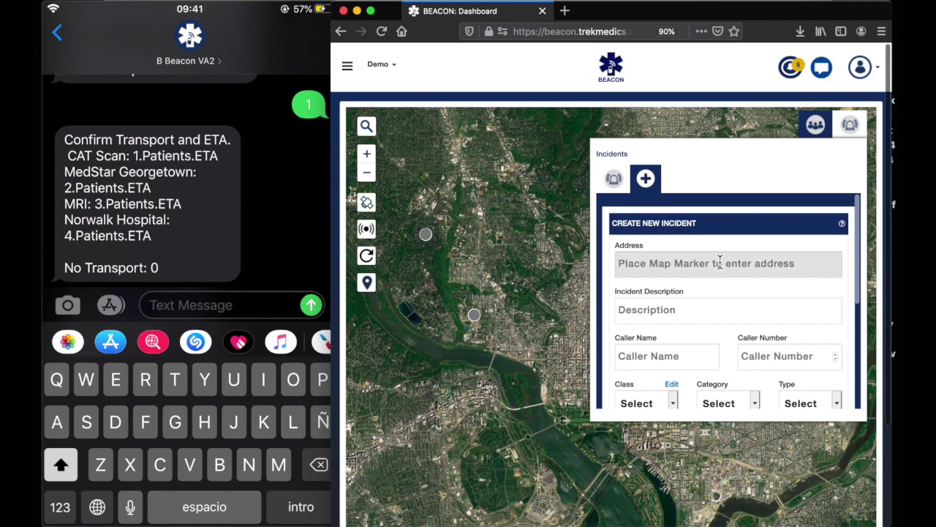
scroll(722, 265, "down", 5)
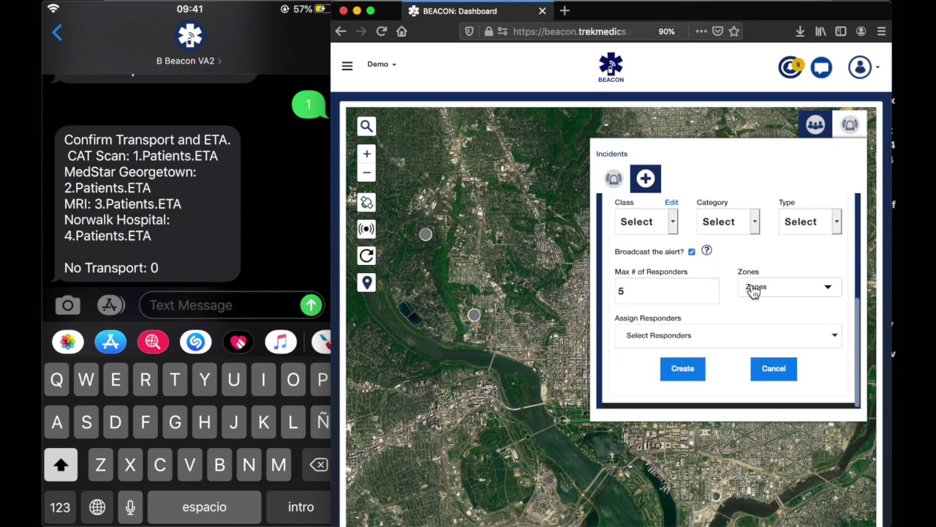
left_click(752, 288)
left_click(753, 320)
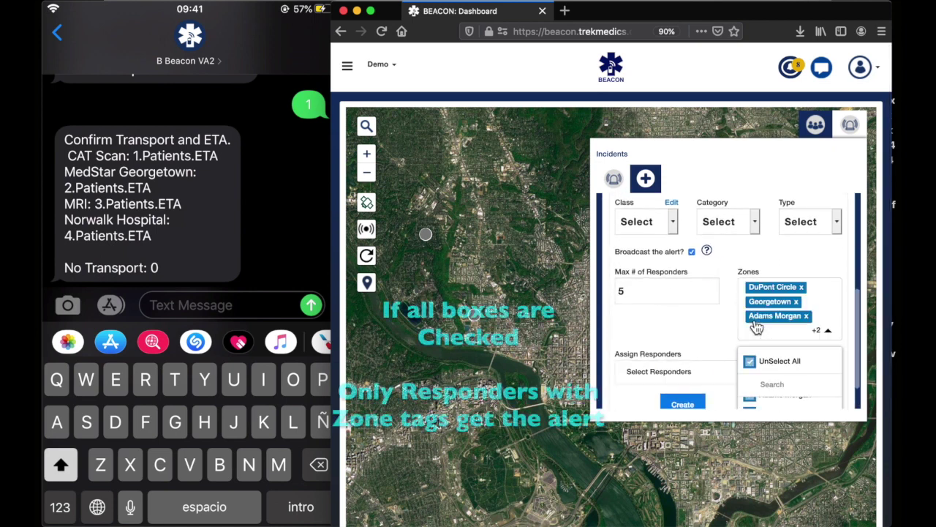
scroll(772, 336, "down", 1)
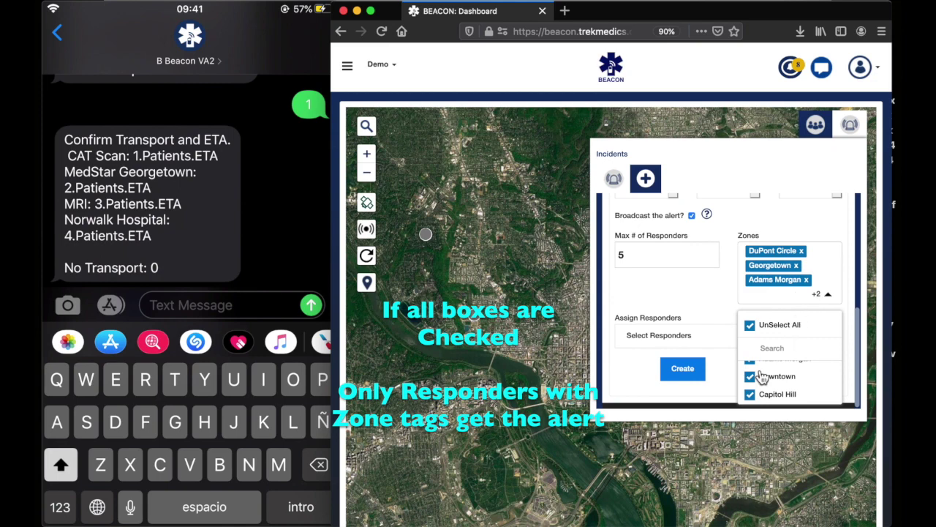
left_click(724, 294)
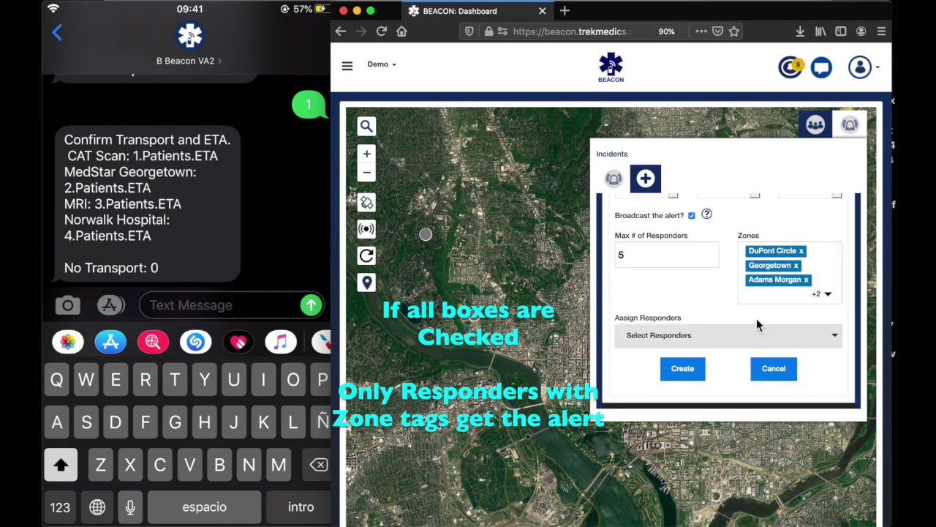
Step: Show the zone tags of Engine 18, Engine 22, Medic 254 and the last responder, then open the incidents list
left_click(818, 123)
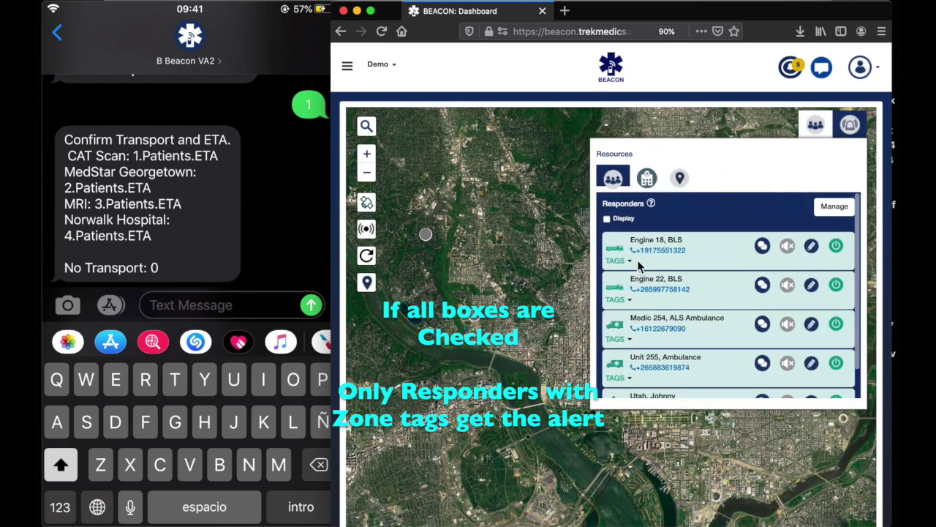
left_click(634, 264)
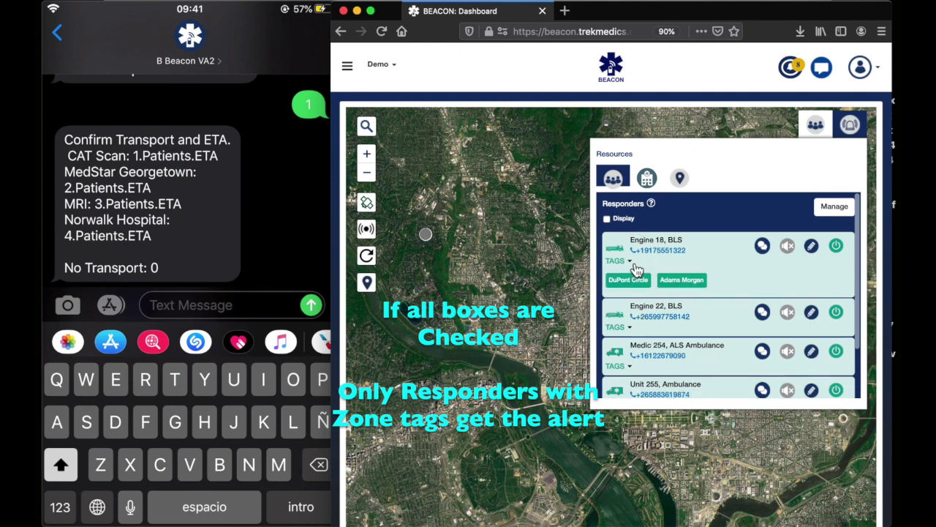
left_click(630, 328)
scroll(634, 337, "down", 2)
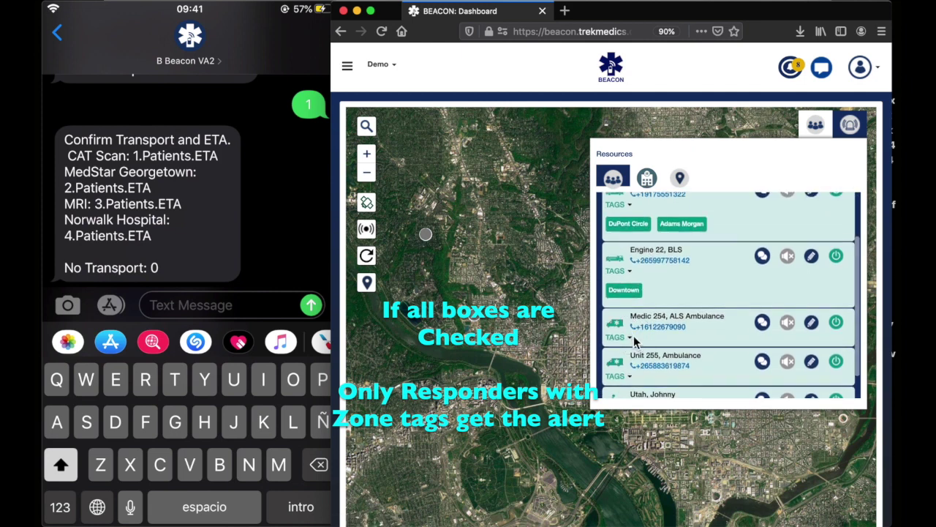
left_click(633, 339)
scroll(635, 342, "down", 2)
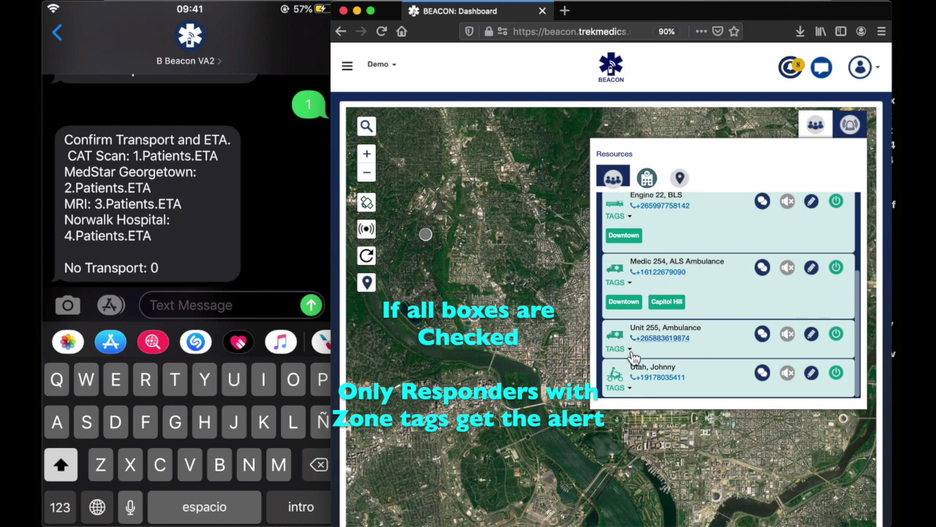
left_click(630, 387)
scroll(708, 331, "down", 1)
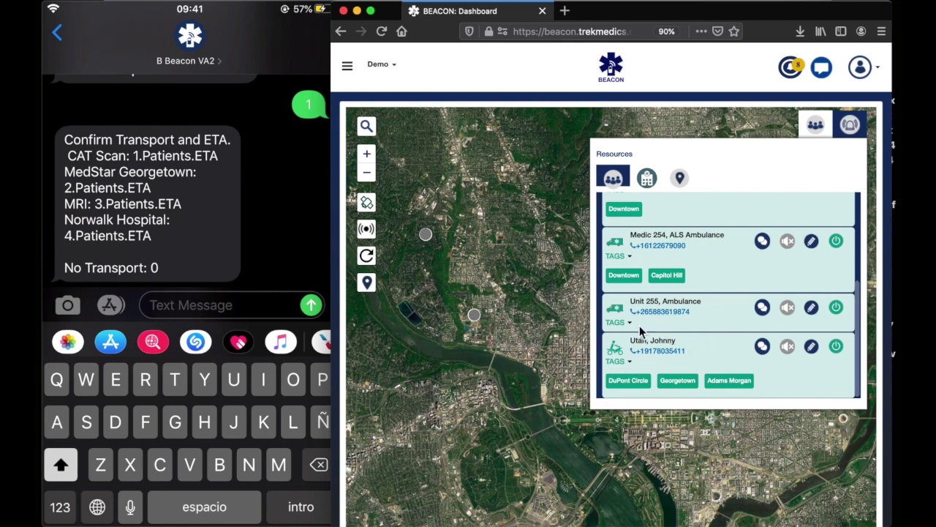
left_click(849, 125)
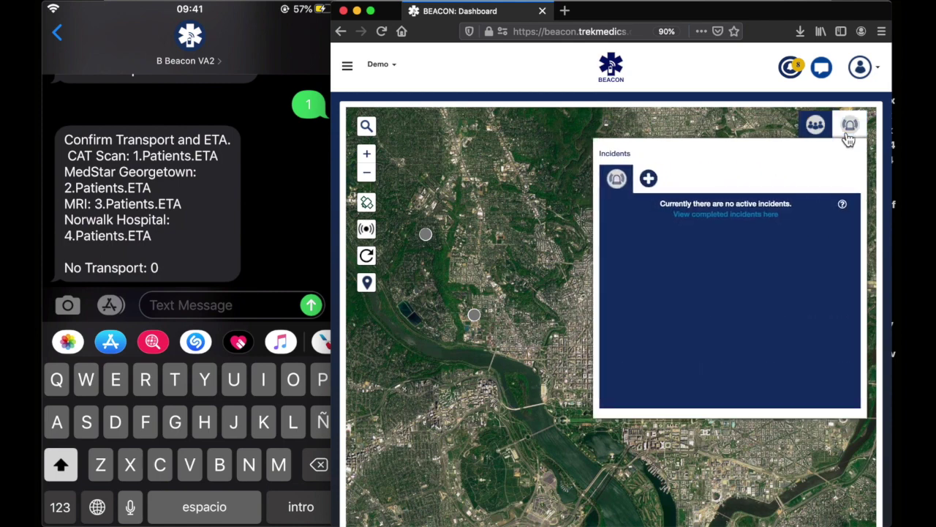
Step: View a new incident's zone options, scroll through the responders' zone tags, and close the panel
left_click(646, 178)
scroll(754, 375, "down", 1)
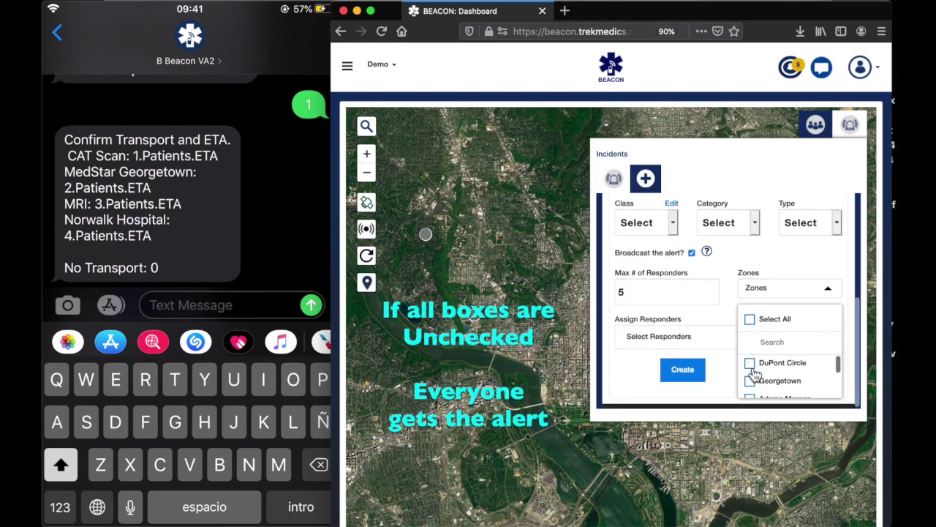
left_click(816, 126)
scroll(715, 270, "up", 2)
scroll(716, 269, "up", 2)
scroll(716, 268, "down", 3)
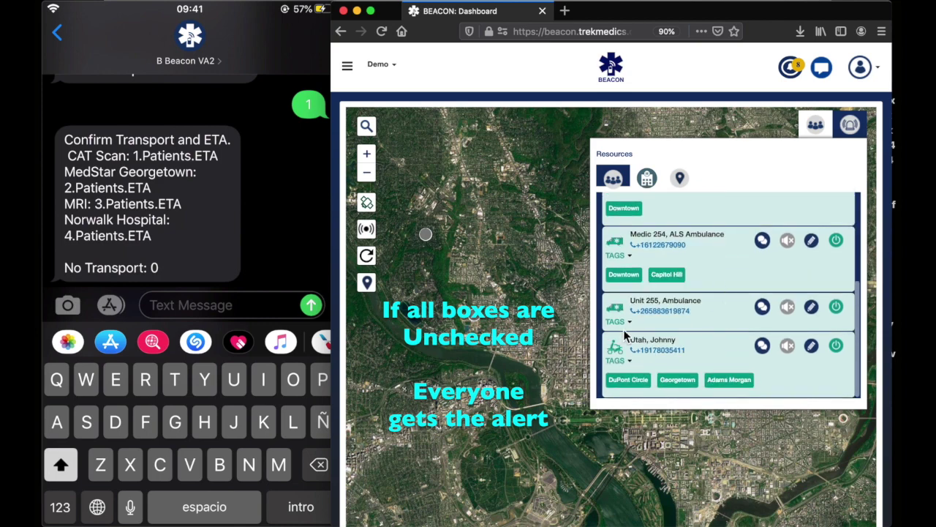
scroll(739, 333, "up", 3)
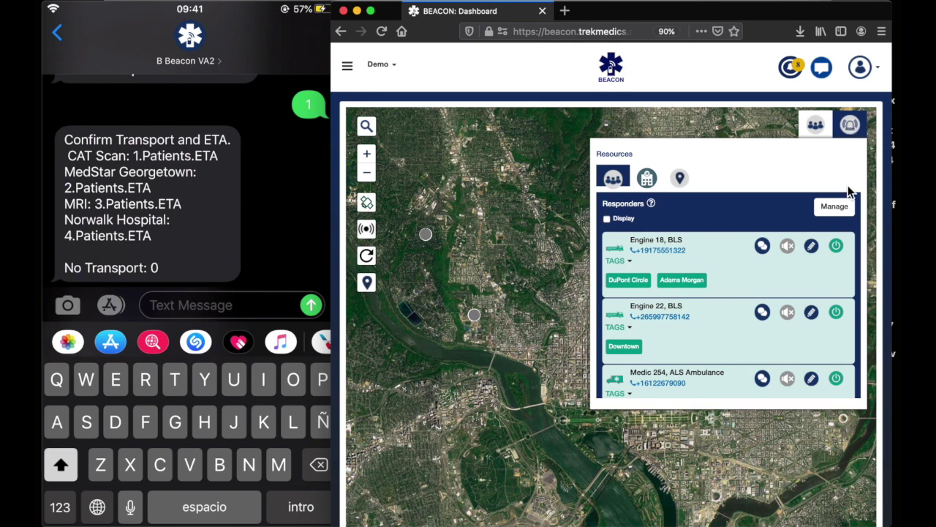
left_click(534, 405)
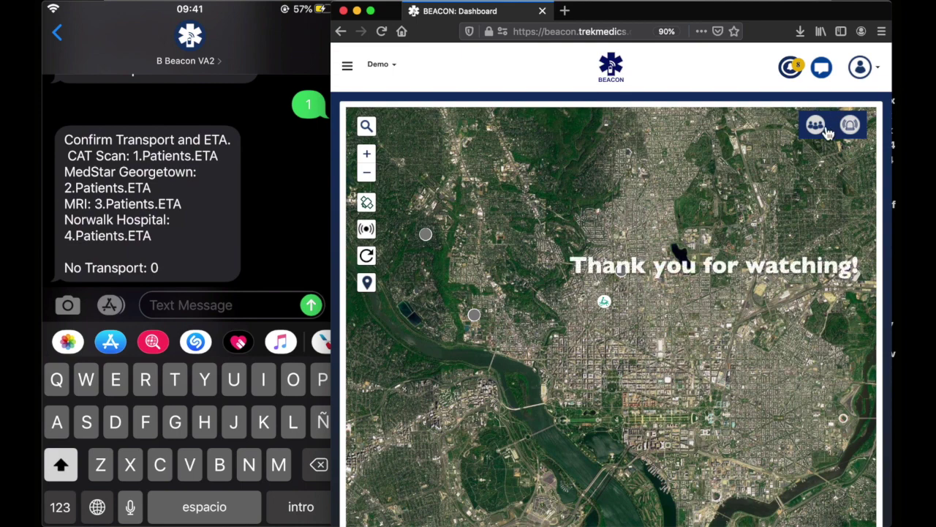
Step: Open the Beacon Support page, inspect the ticket's name, email and message fields, then return to the dashboard
left_click(348, 65)
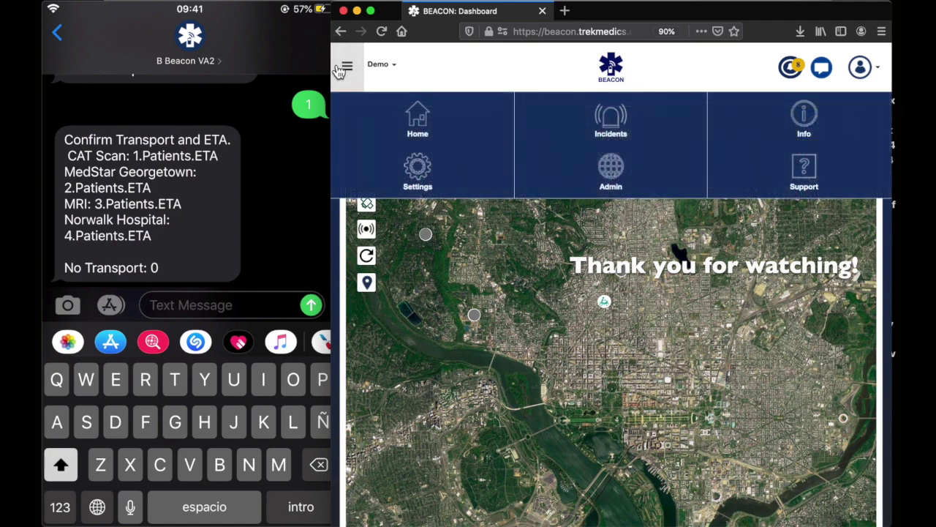
left_click(816, 168)
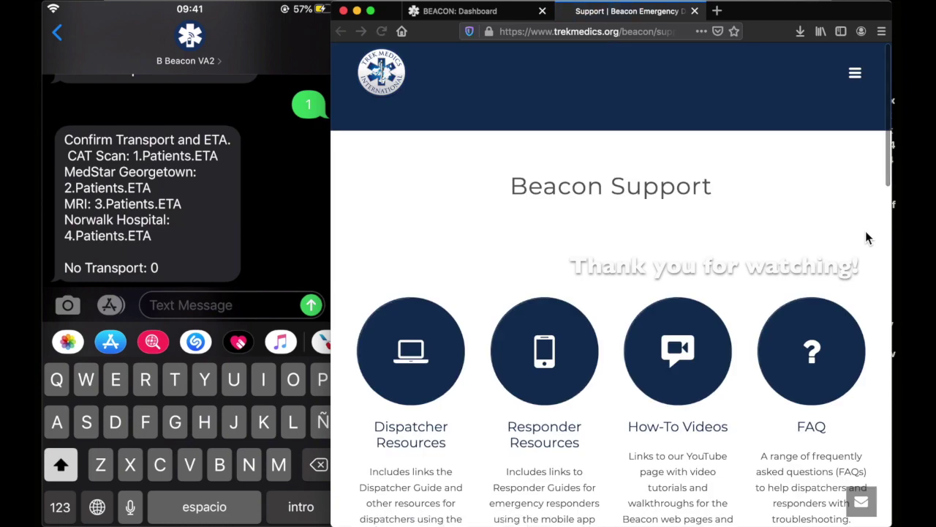
scroll(865, 238, "down", 7)
left_click(549, 243)
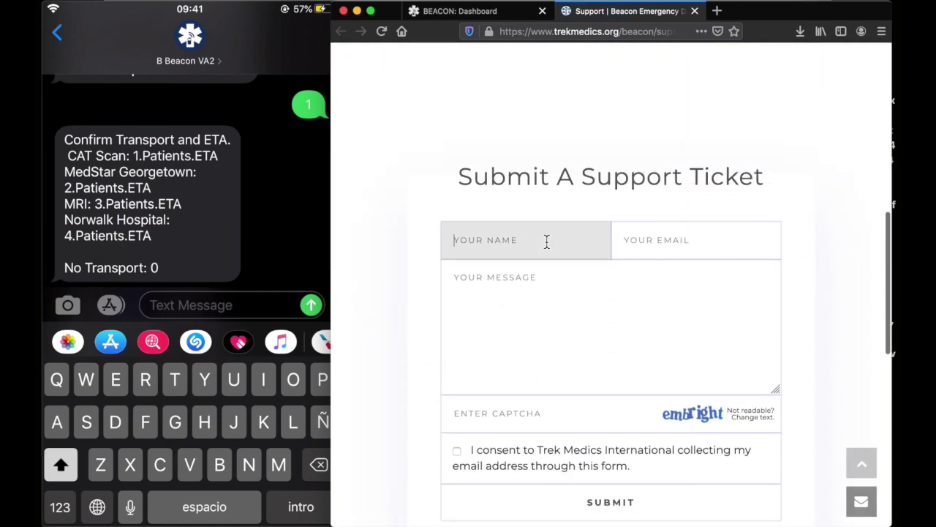
left_click(656, 234)
left_click(622, 323)
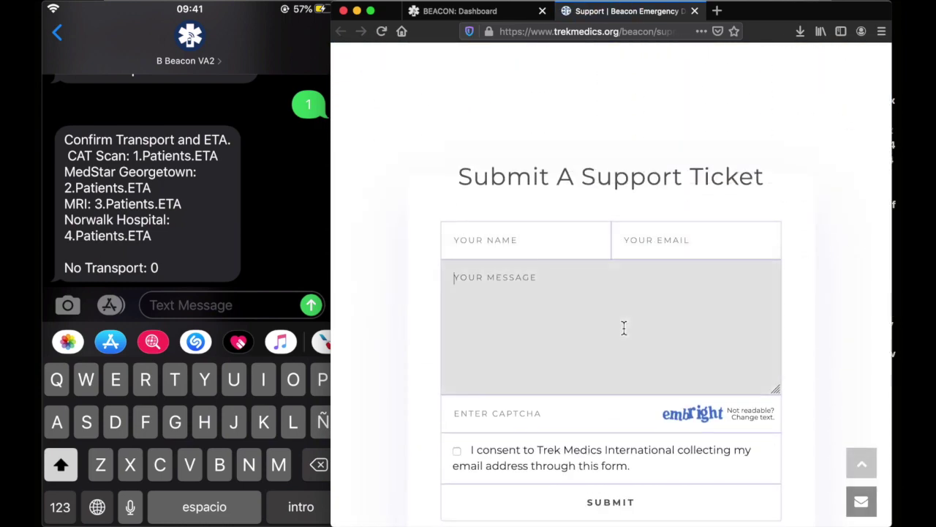
scroll(838, 280, "up", 10)
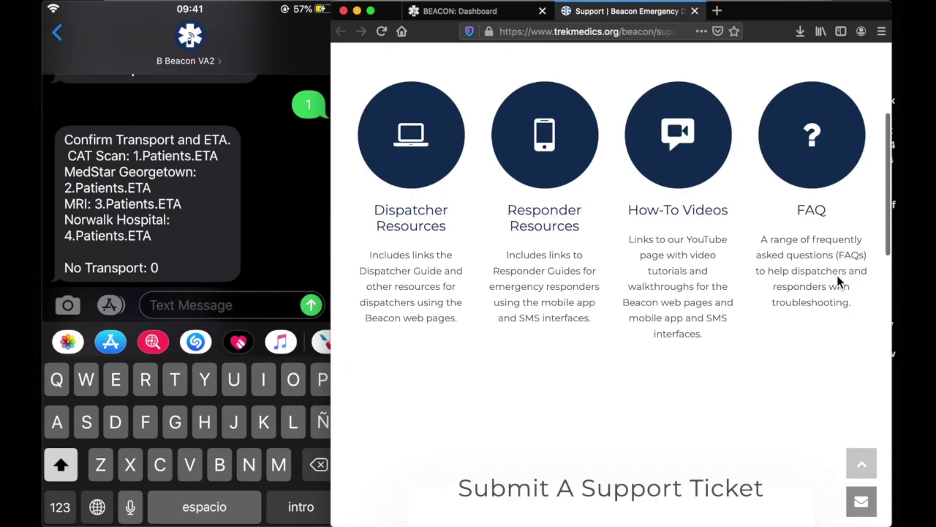
left_click(469, 14)
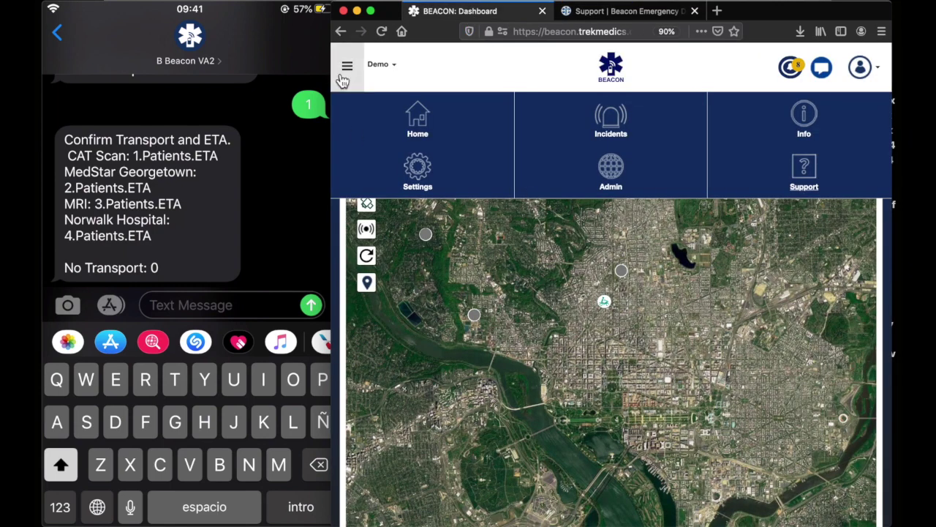